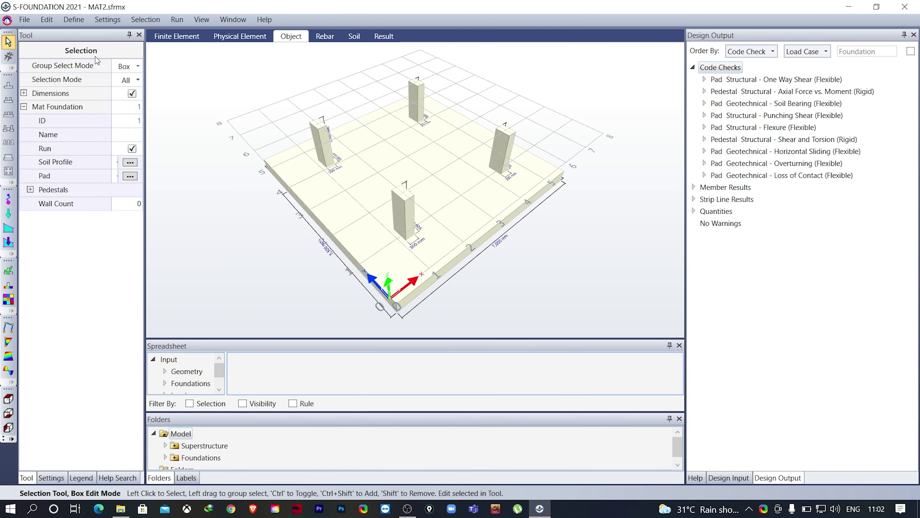
Set the mat foundation pad's thickness to 350 mm in the pad definition.
click(73, 20)
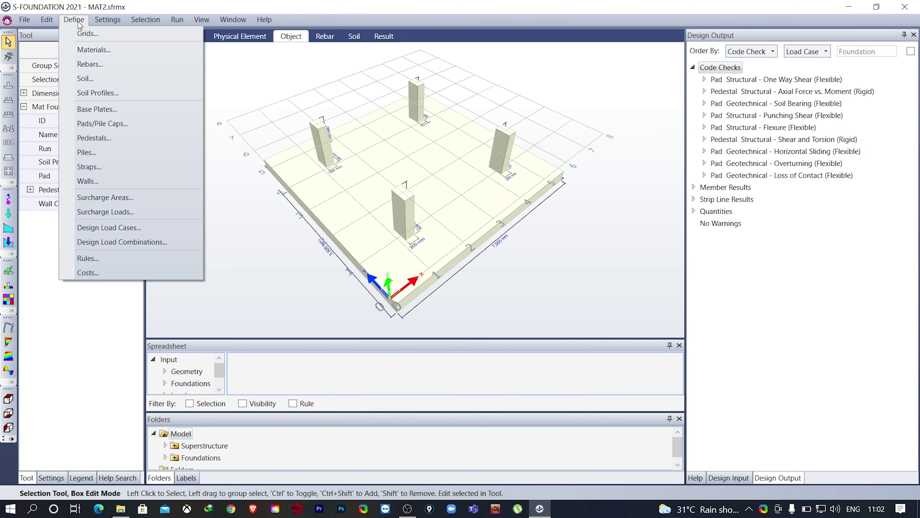
click(103, 124)
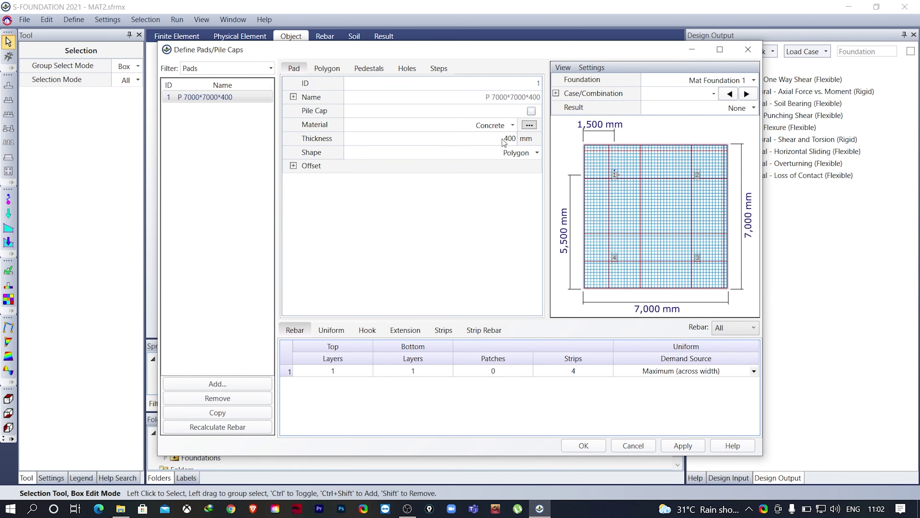
click(503, 139)
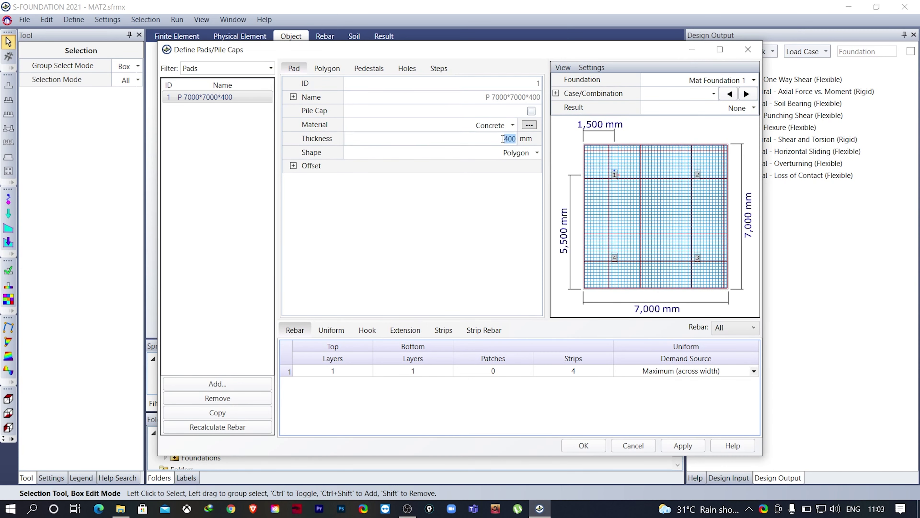
text(350)
click(592, 445)
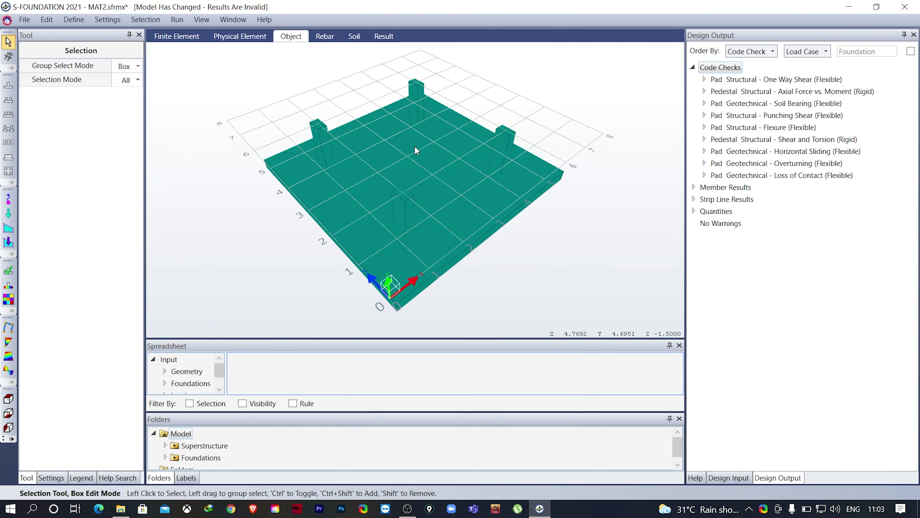
Open the mat foundation for graphical editing and show it in plan view.
right_click(417, 137)
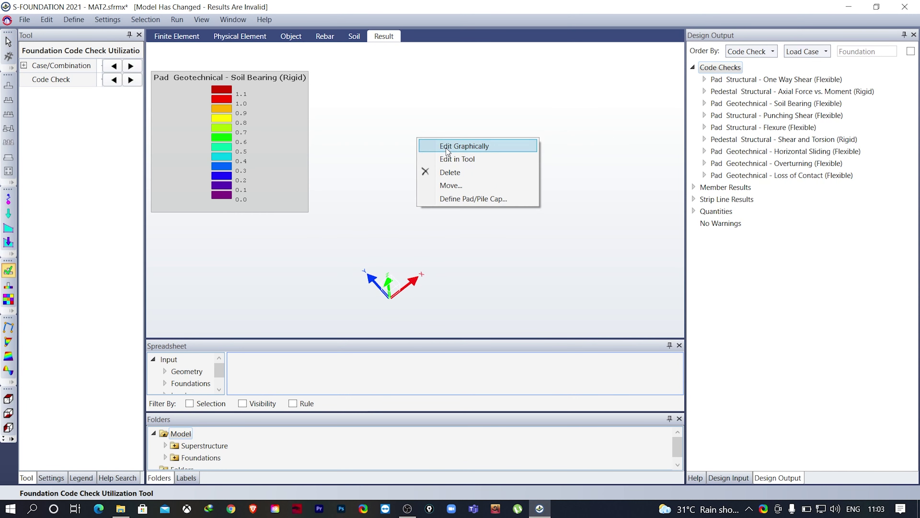
click(446, 147)
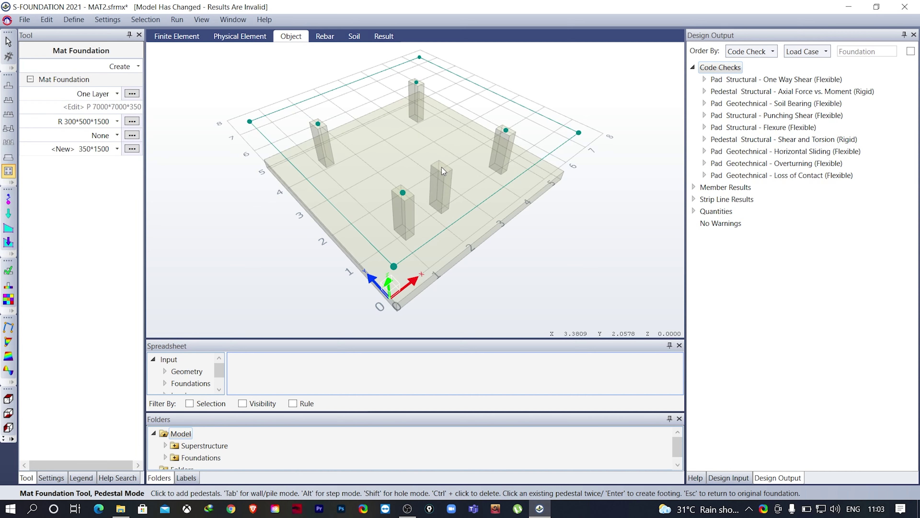
click(12, 438)
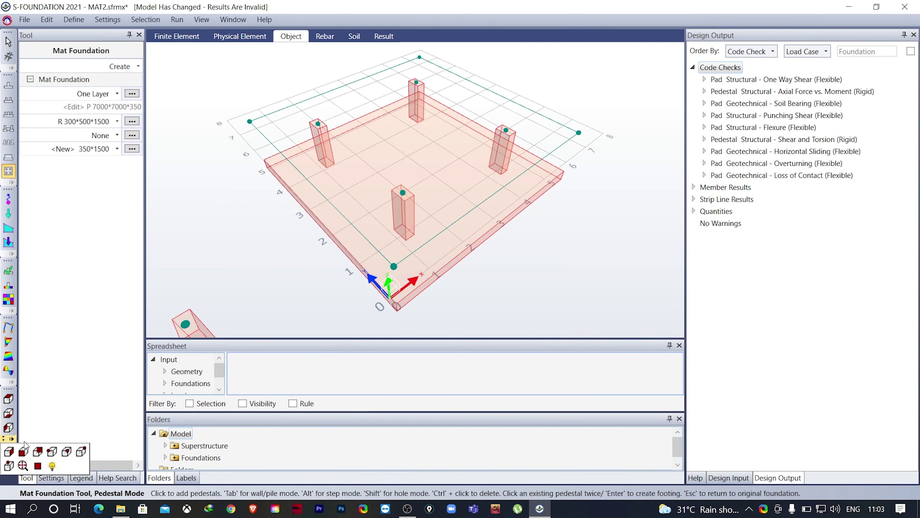
click(37, 466)
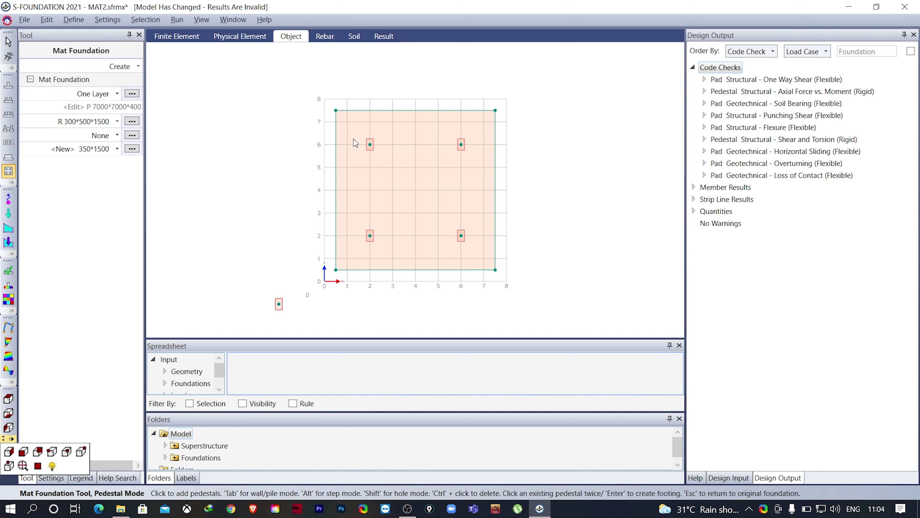
Draw a square step around the pedestal at (2, 6), with corners from (1, 7) to (3, 5).
key(alt)
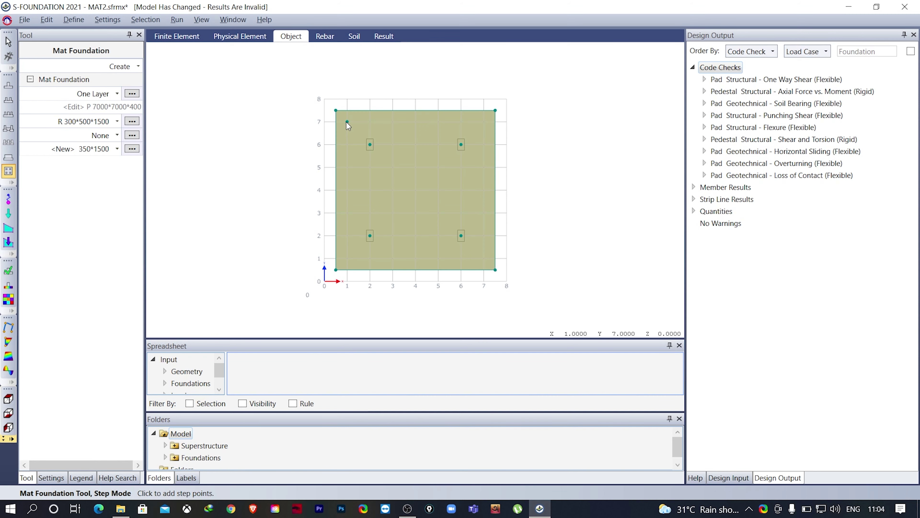
click(347, 122)
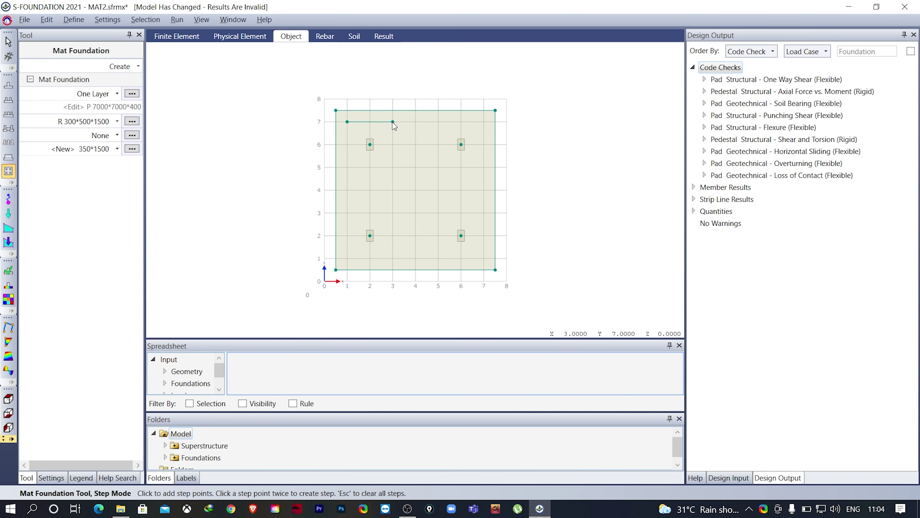
click(393, 121)
click(393, 167)
click(347, 122)
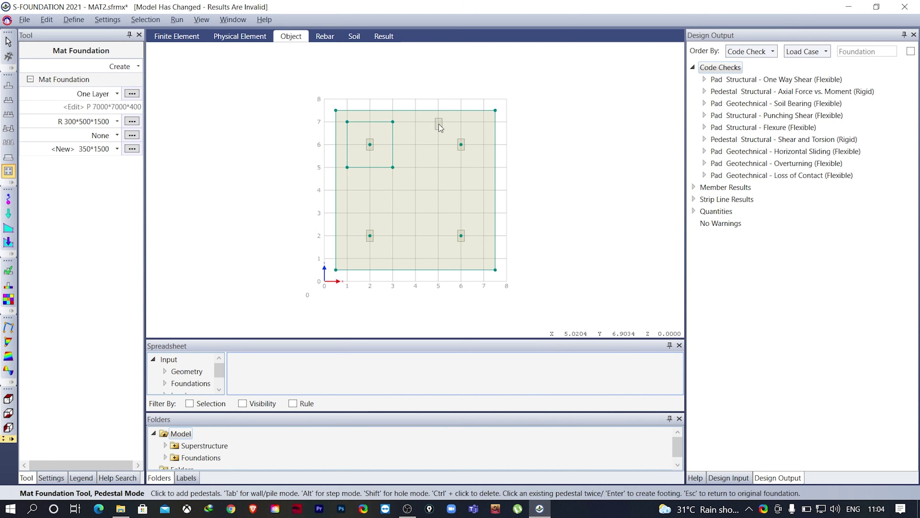
Draw a square step around the pedestal at (6, 6), with corners from (5, 7) to (7, 5).
key(alt)
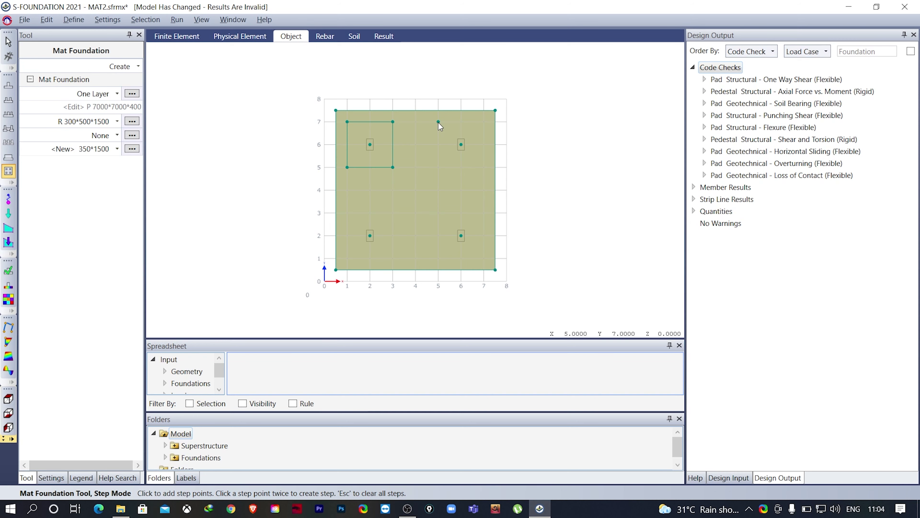
click(438, 122)
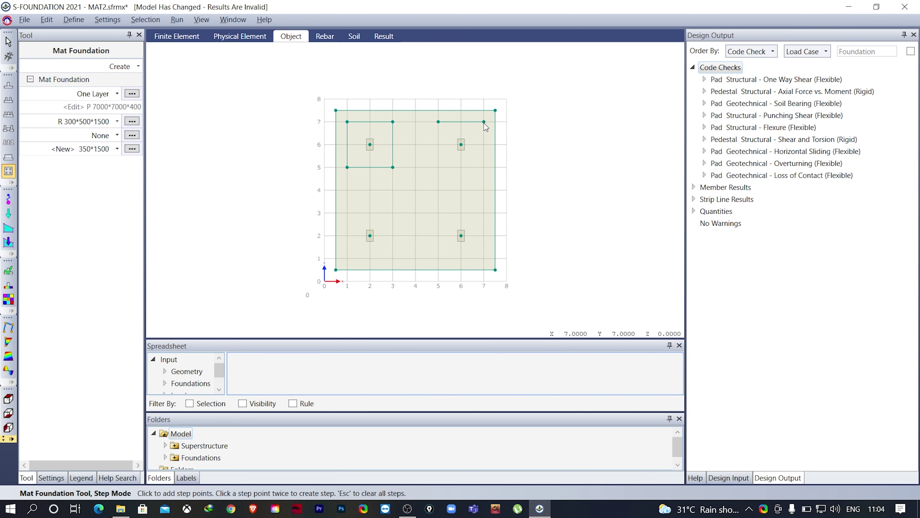
click(485, 122)
click(484, 167)
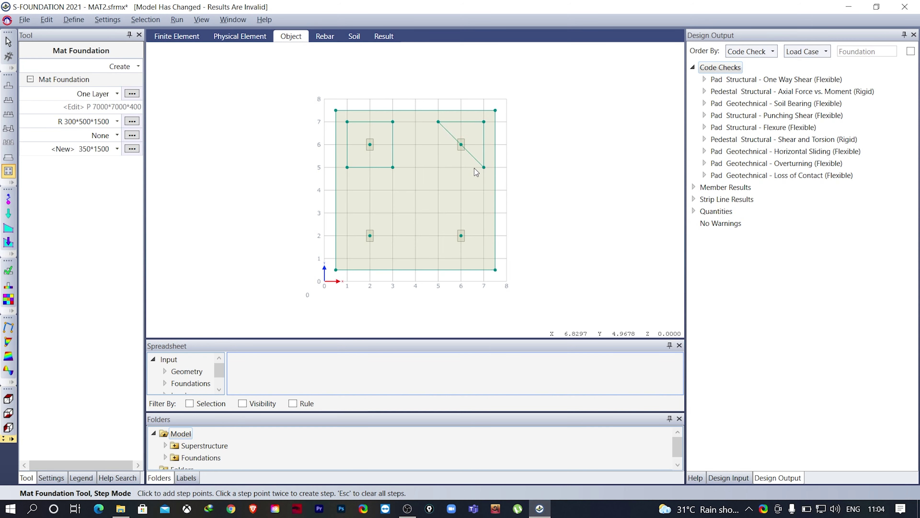
click(438, 167)
double_click(439, 122)
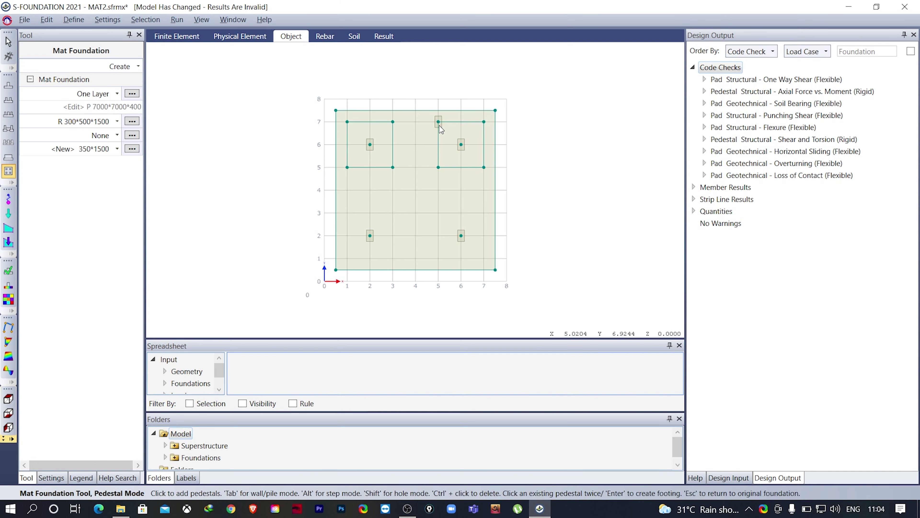
Draw a square step around the pedestal at (6, 2), with corners from (5, 3) to (7, 1).
key(alt)
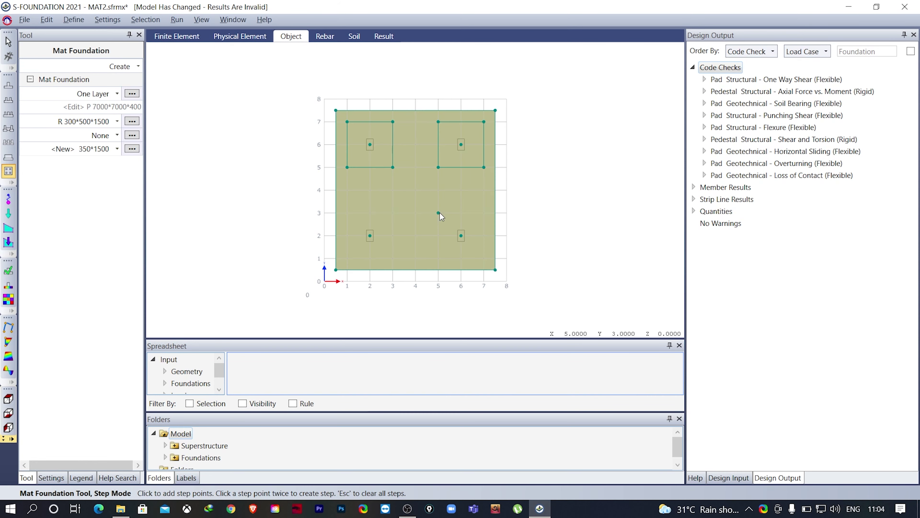
click(439, 213)
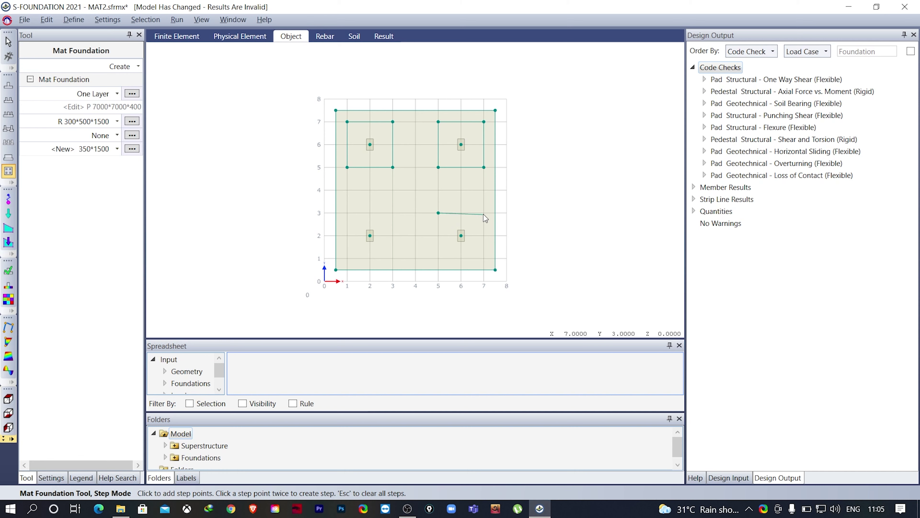
click(484, 213)
click(484, 258)
click(439, 213)
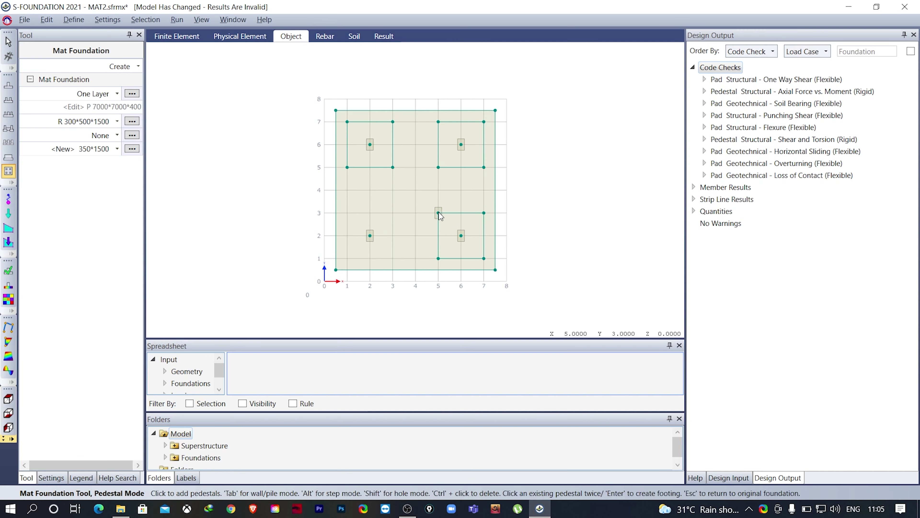
Draw a square step around the pedestal at (2, 2), from (1, 3) to (3, 1), and finish the mat foundation edit.
key(alt)
click(347, 213)
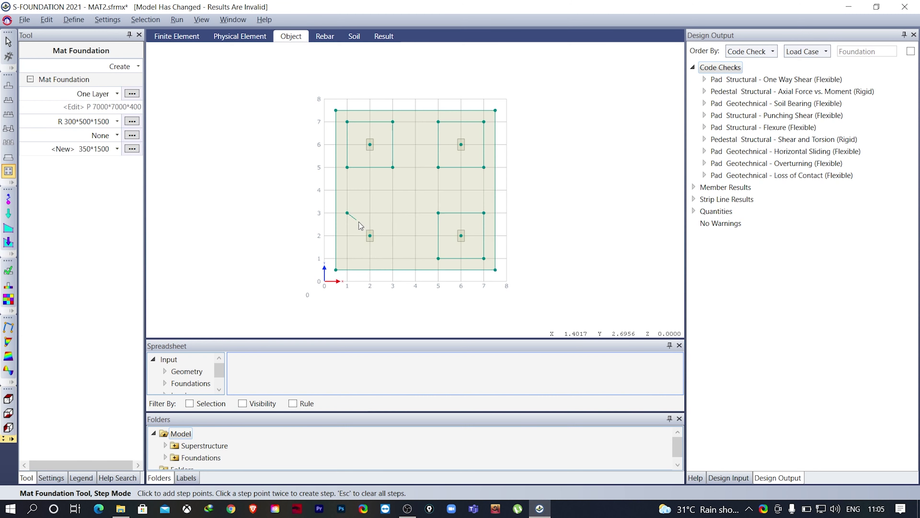
click(393, 213)
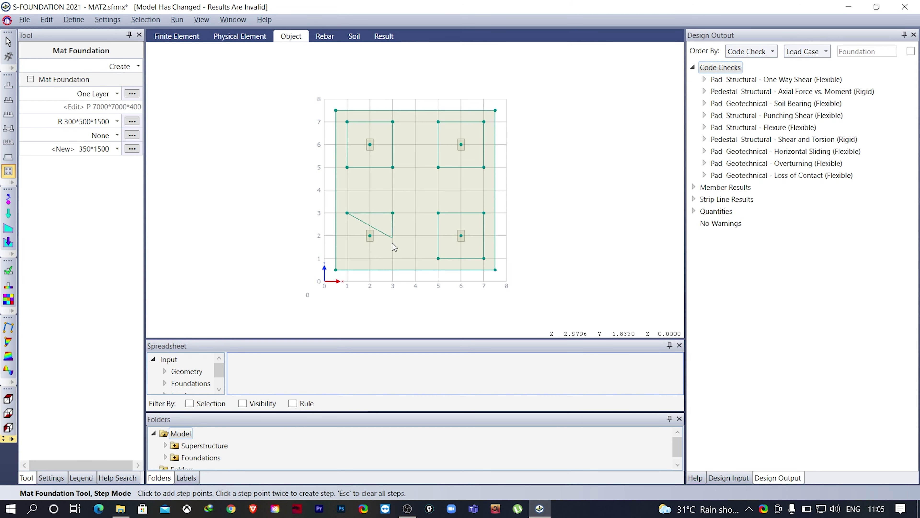
click(392, 259)
click(347, 258)
click(347, 213)
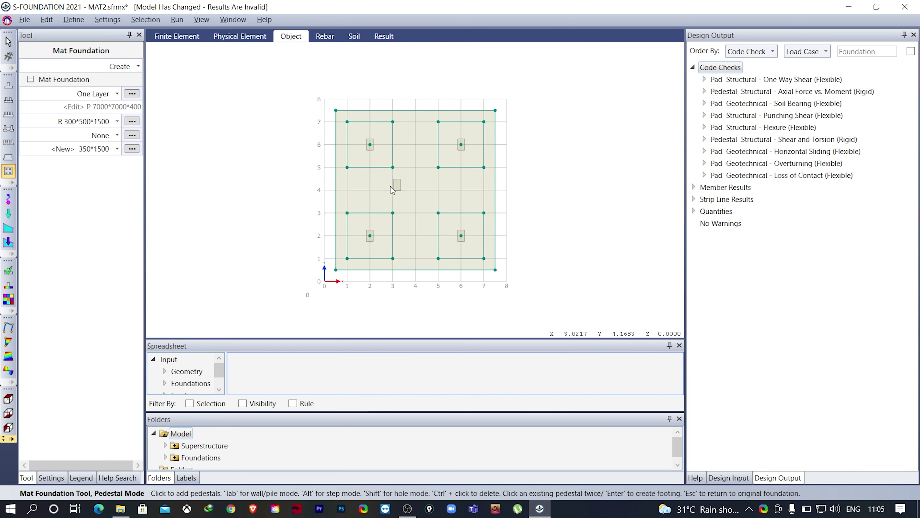
click(374, 150)
click(376, 152)
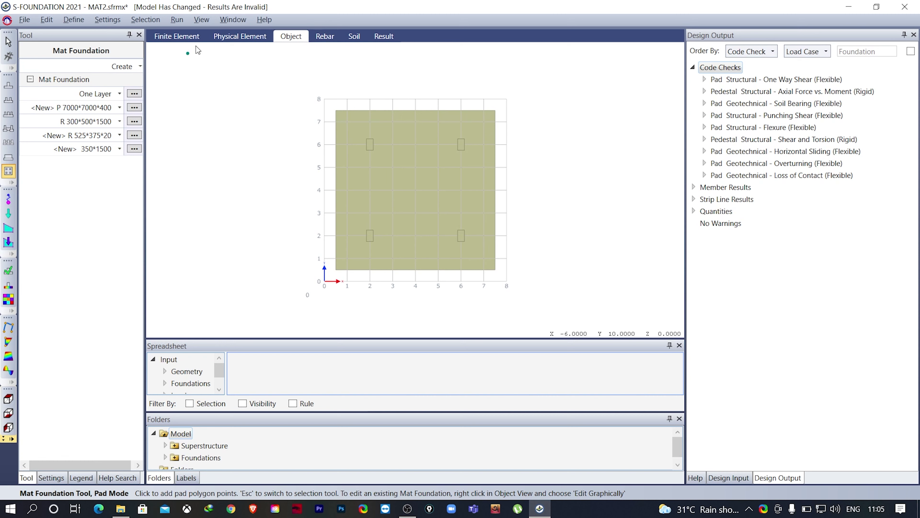
click(8, 42)
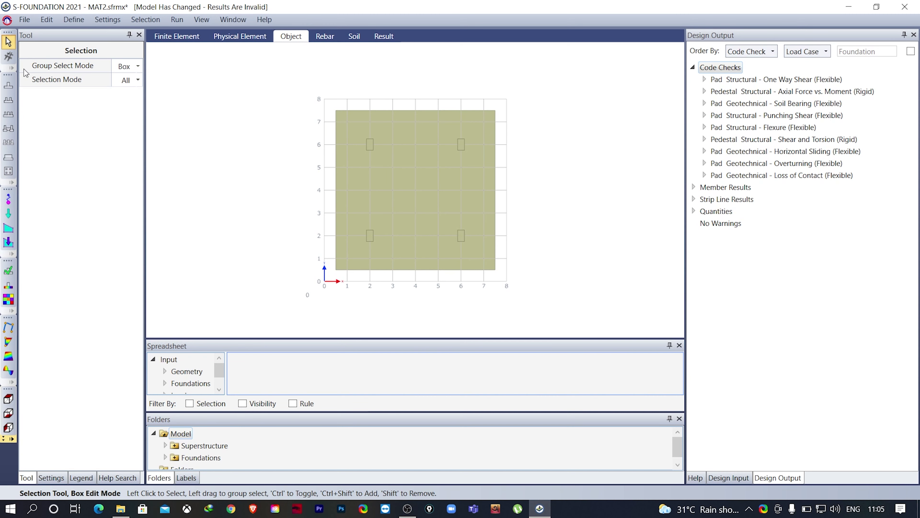
Switch to an isometric view and examine the mat's four steps from above and below.
click(12, 439)
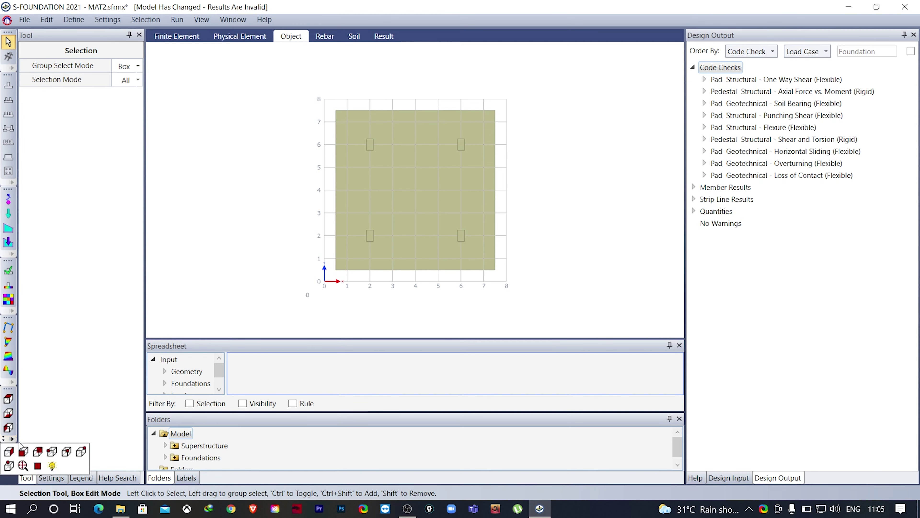
click(66, 451)
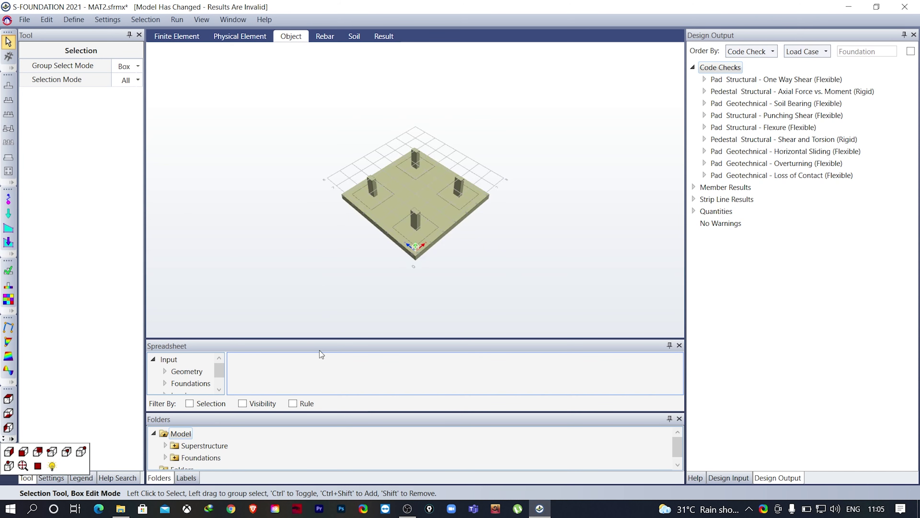
scroll(420, 220, up, 2)
middle_drag(536, 266, 367, 228)
scroll(436, 227, down, 5)
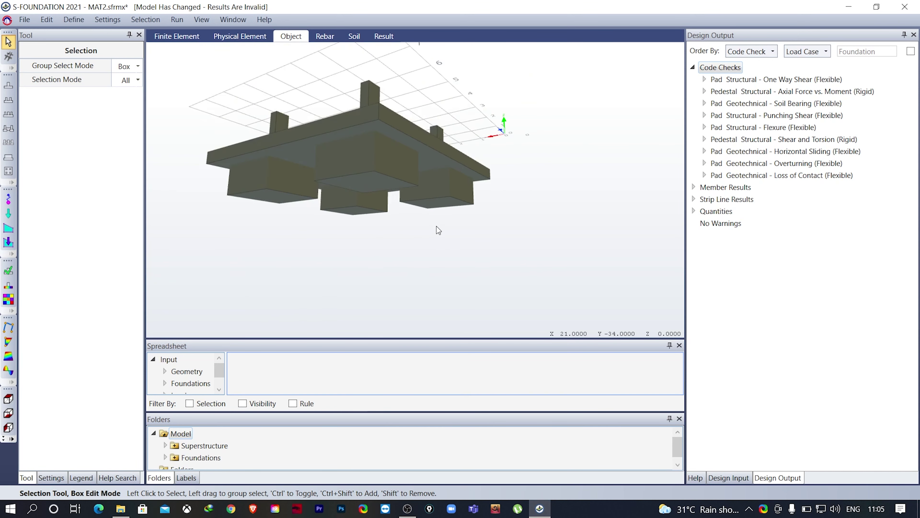
middle_drag(484, 168, 462, 213)
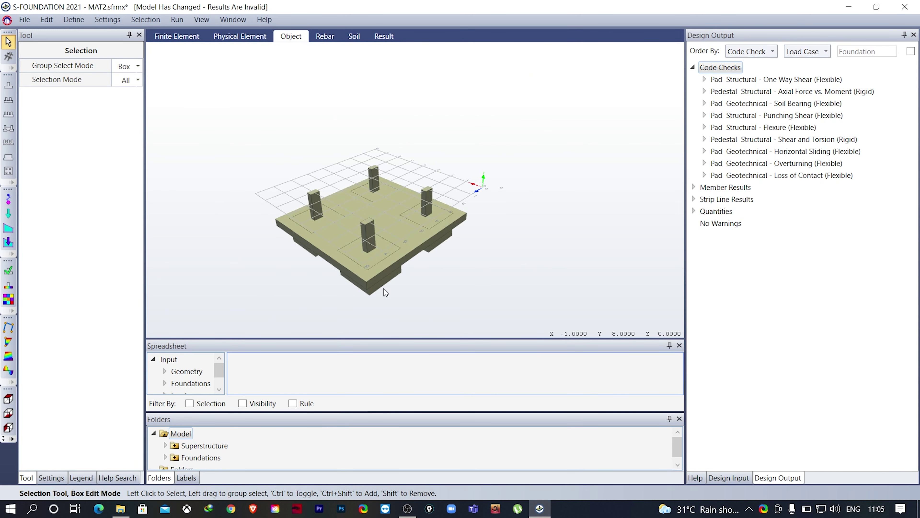
Set the bottom offset of all four pad steps to 0 mm in the pad definition.
click(70, 22)
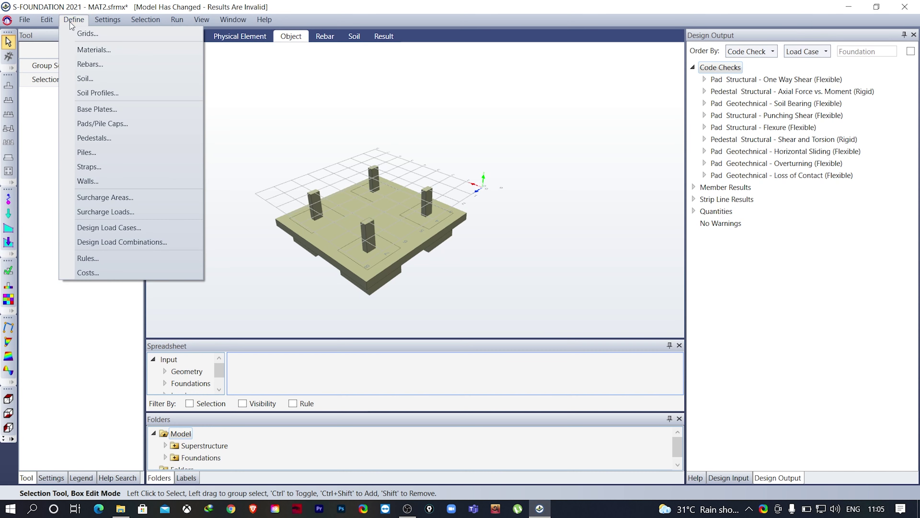
click(101, 125)
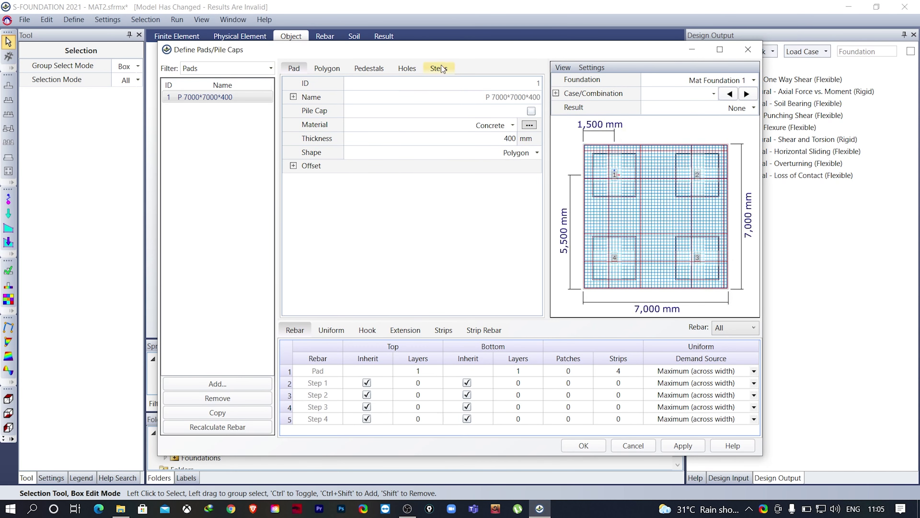
click(440, 68)
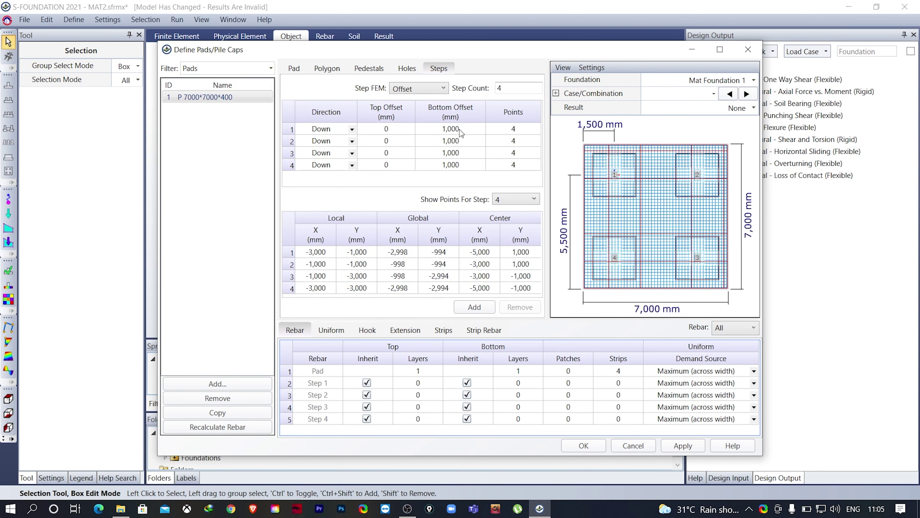
drag(460, 129, 461, 172)
text(0)
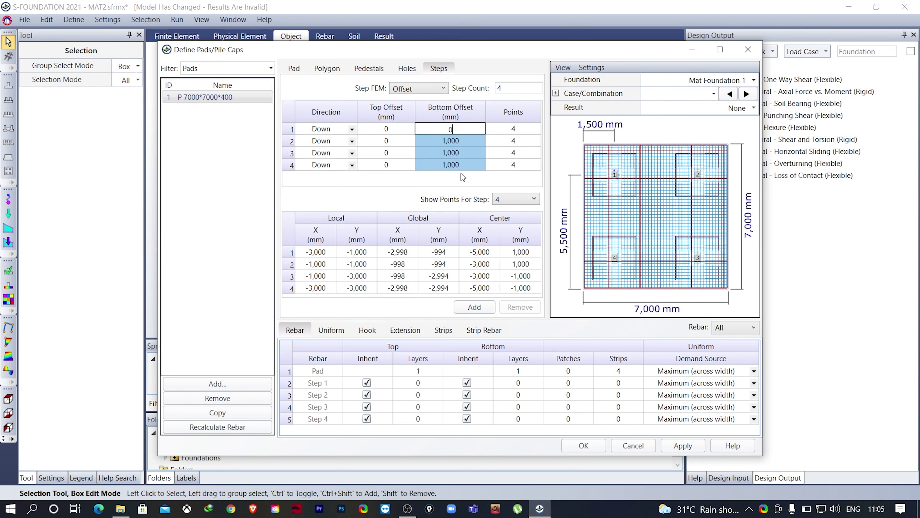
key(Return)
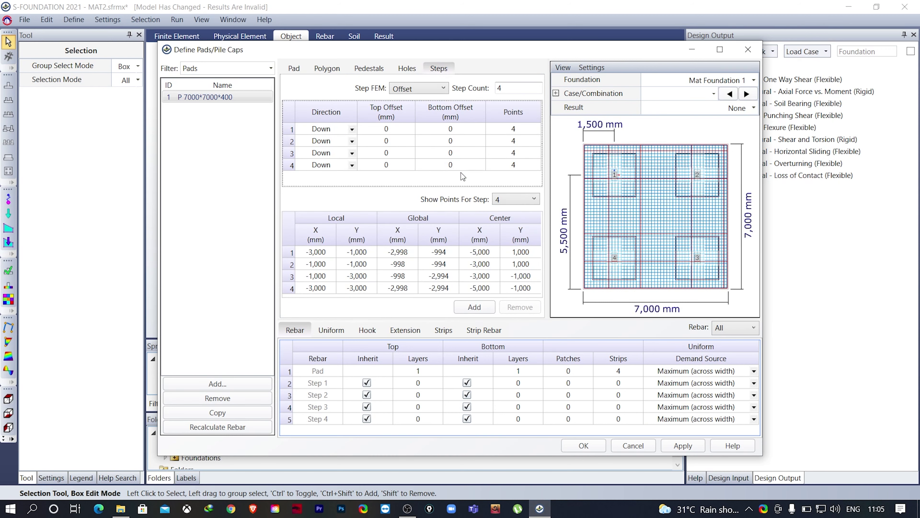
Set the direction of all four pad steps to Up and their top offset to 300 mm.
drag(349, 130, 352, 147)
click(351, 129)
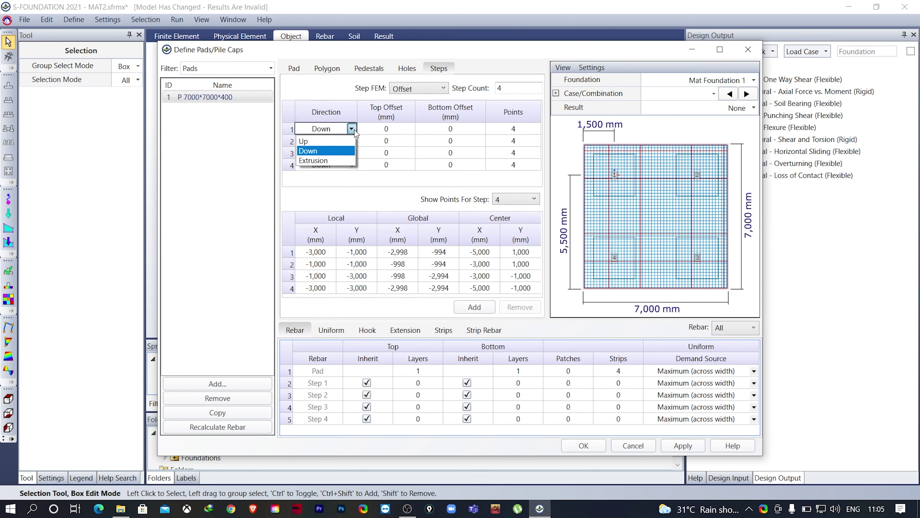
click(339, 141)
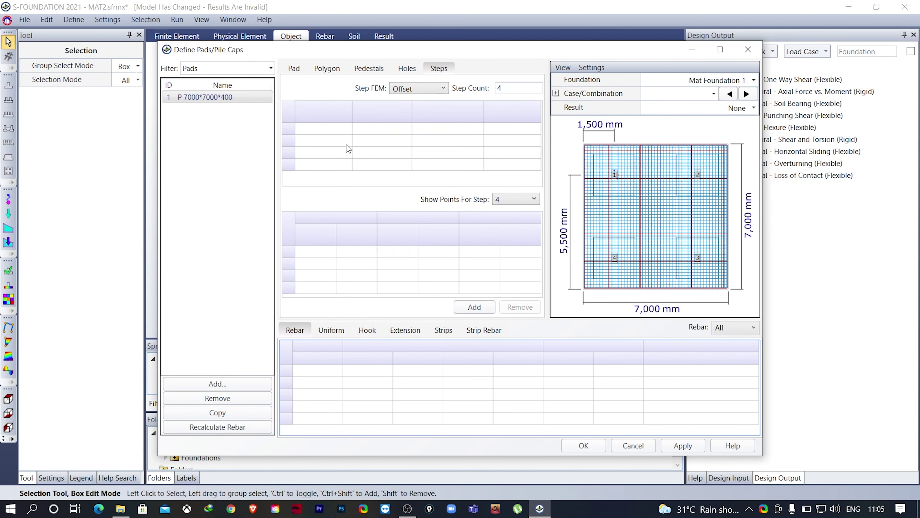
drag(381, 132, 388, 173)
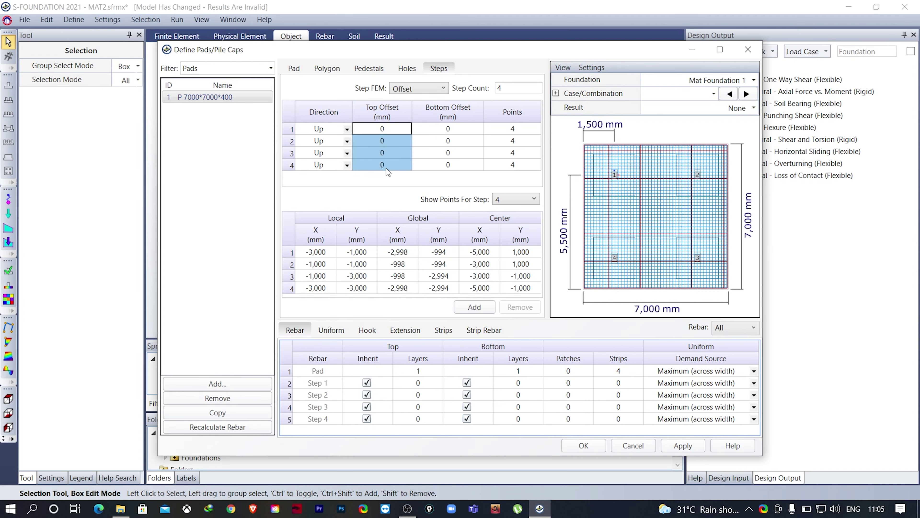
text(300)
key(Return)
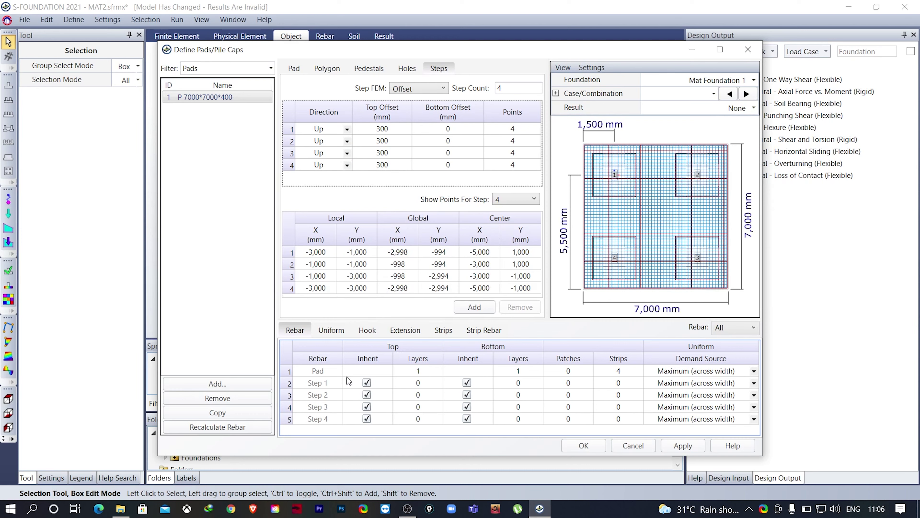
click(636, 271)
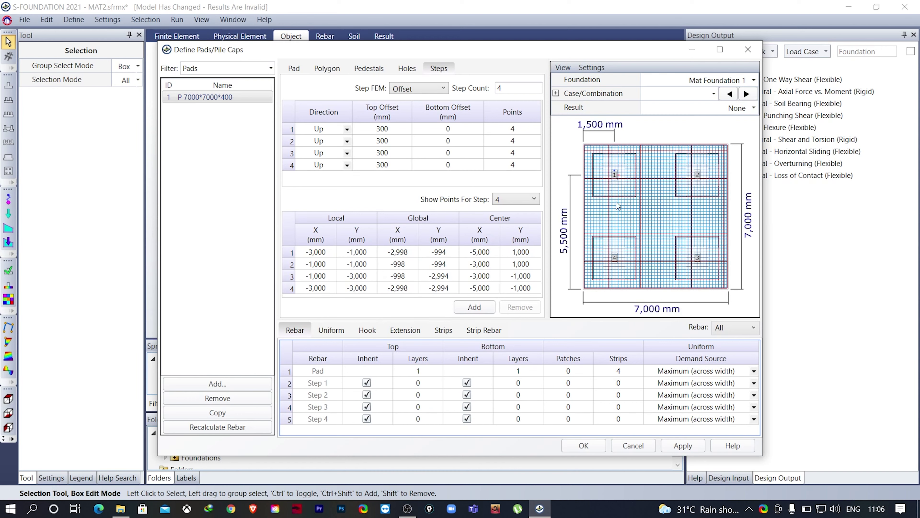
Set the number of top rebar layers to 1 for Steps 1 to 4.
drag(426, 387, 429, 425)
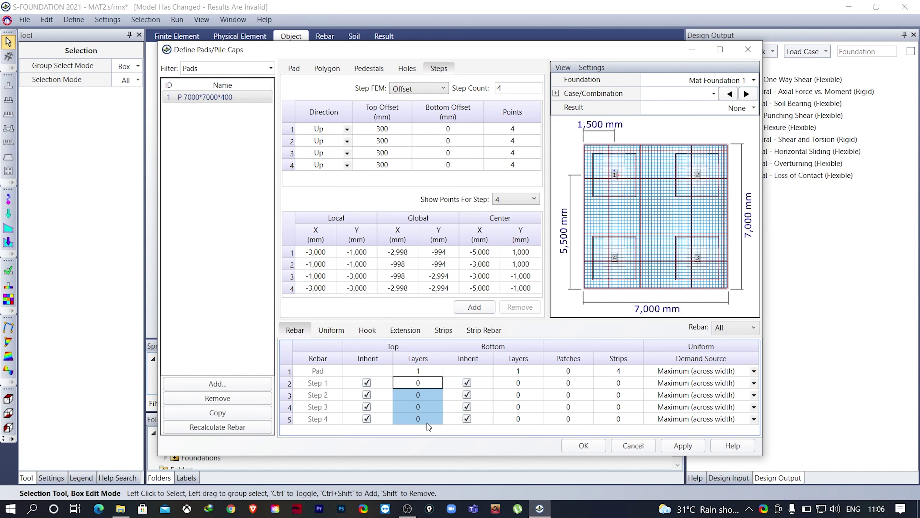
text(1)
key(Tab)
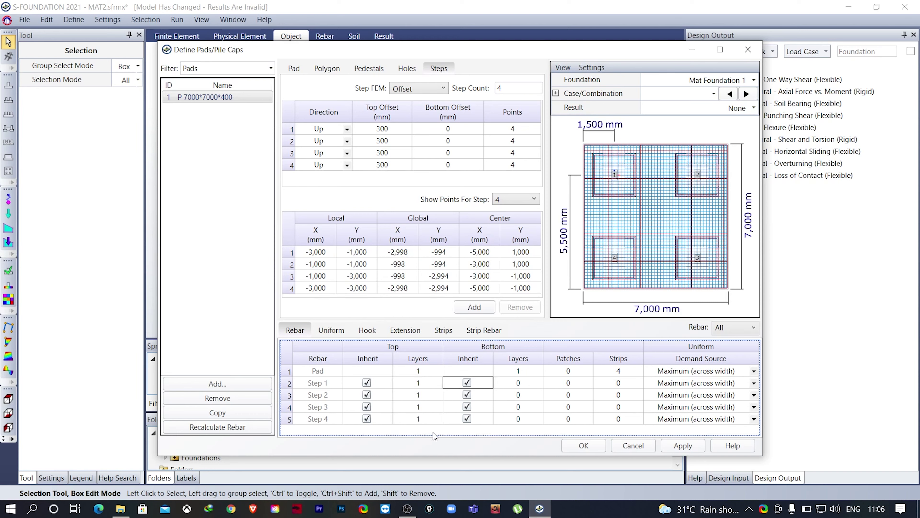
Assign 12mm bars in the X direction to the top uniform rebar of Steps 1 to 4.
click(331, 331)
scroll(416, 387, down, 1)
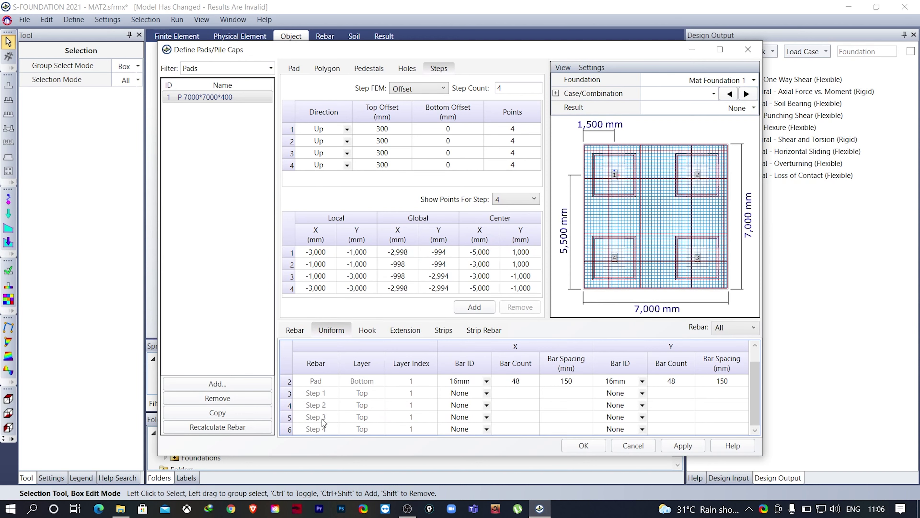
drag(462, 394, 475, 422)
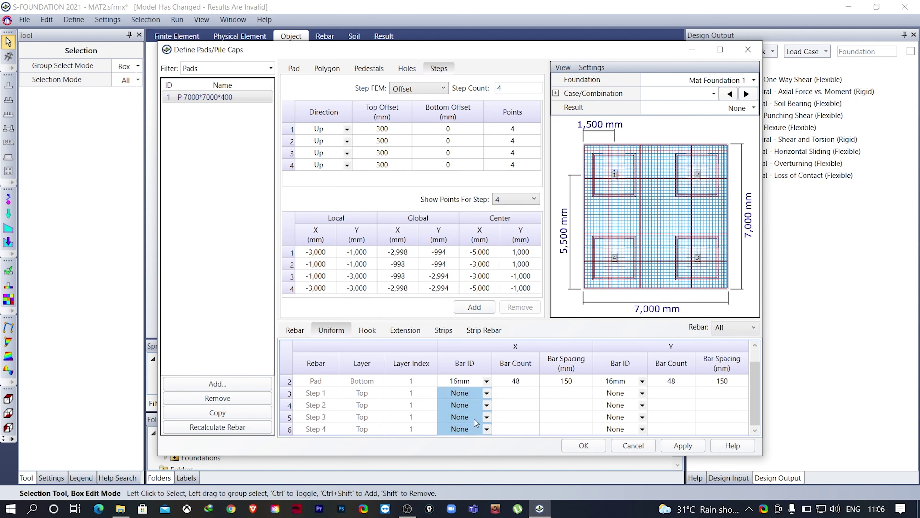
click(486, 393)
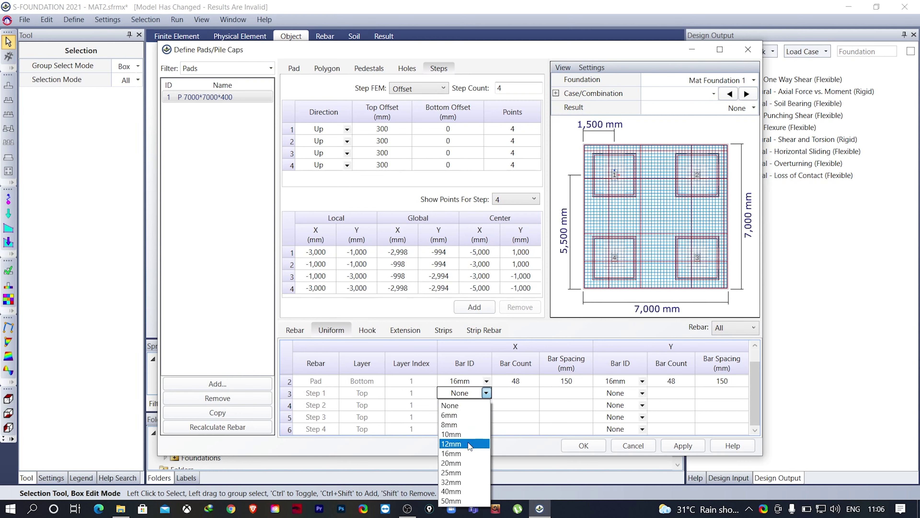
click(470, 444)
Set the X-direction bar spacing of Steps 1 to 4 to 150 mm and accept the pad definition.
drag(565, 402, 570, 474)
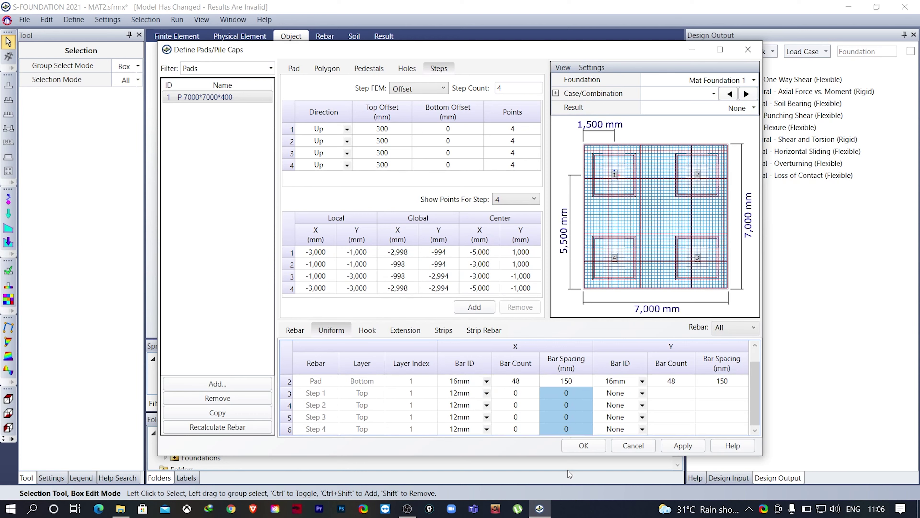
click(567, 397)
text(150)
key(Return)
click(569, 416)
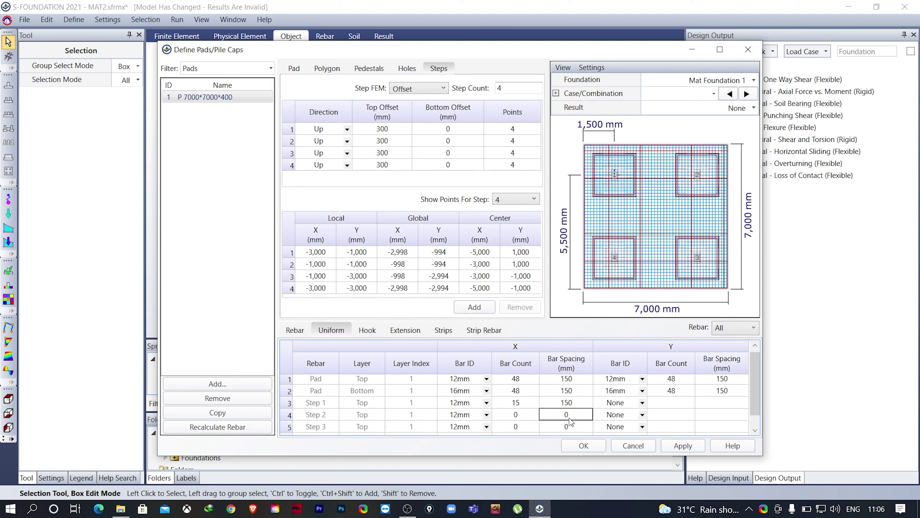
text(150)
key(Return)
click(570, 416)
text(150)
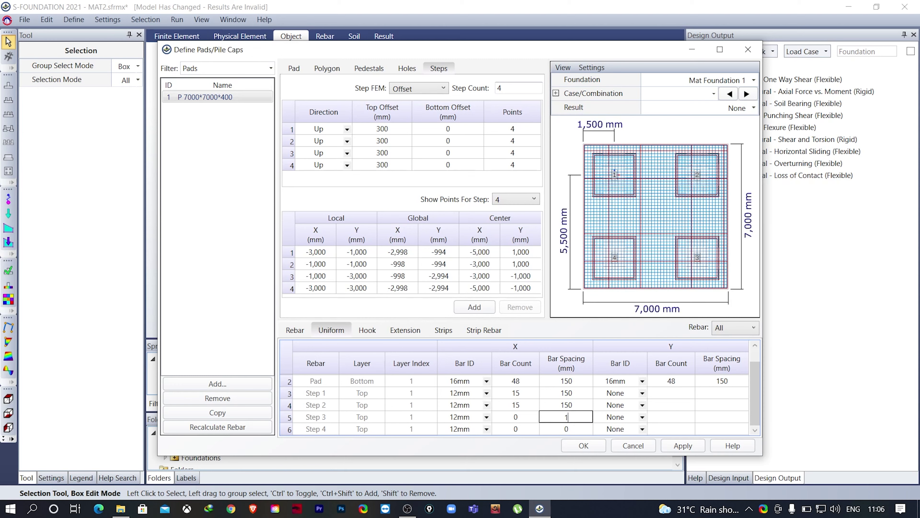
key(Return)
scroll(571, 419, down, 1)
click(571, 430)
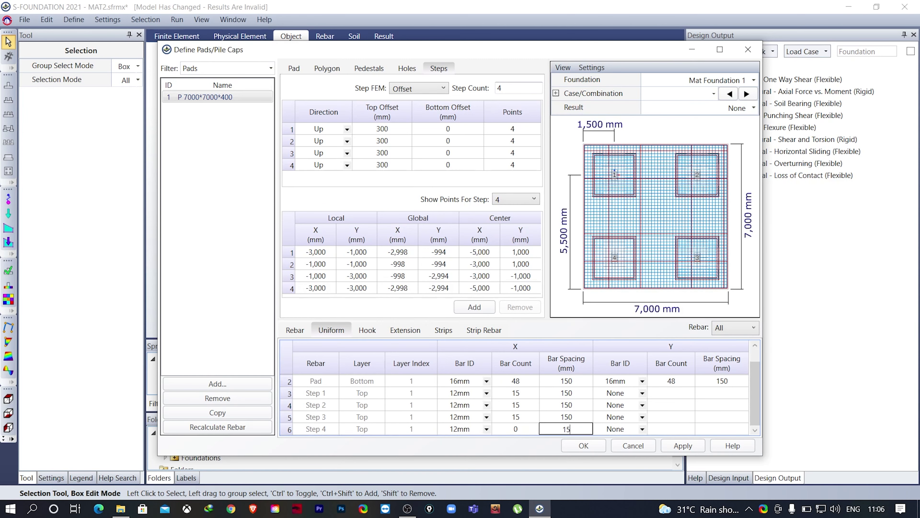
key(Return)
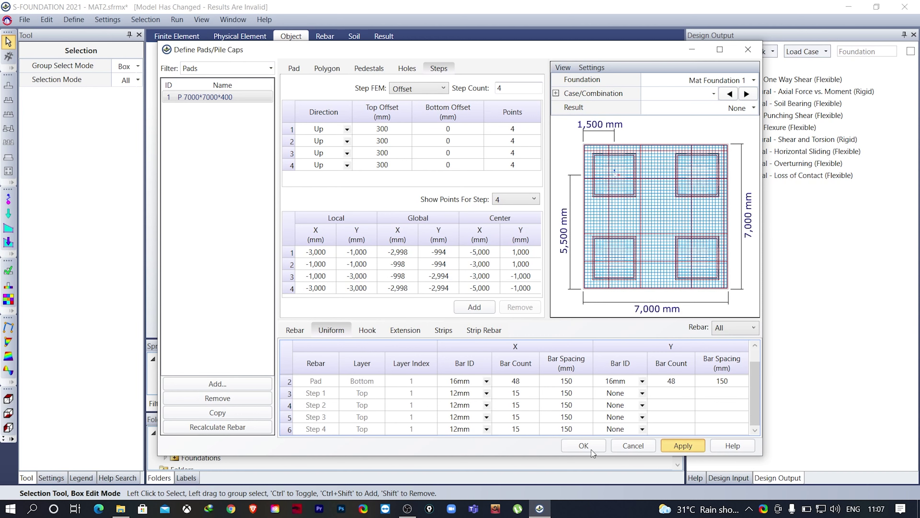
click(584, 446)
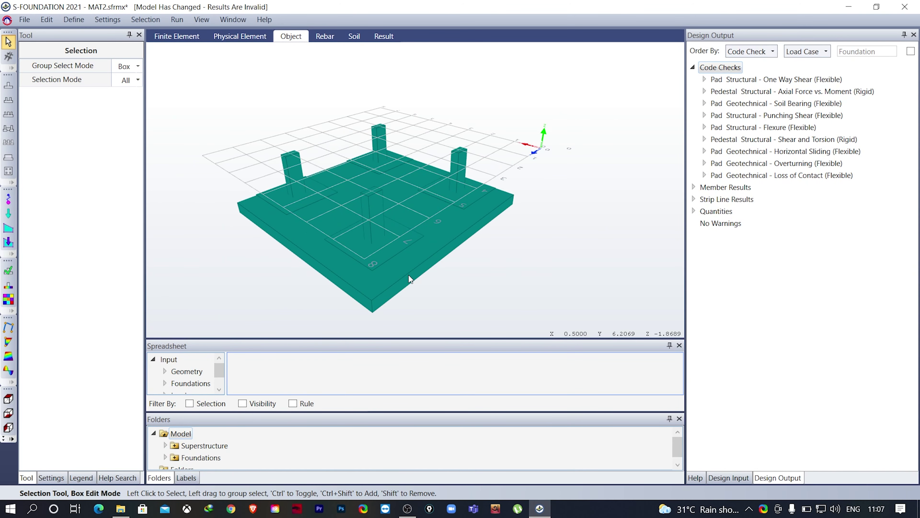
Display the reinforcement model and examine the rebar of the mat, steps and pedestals.
click(322, 36)
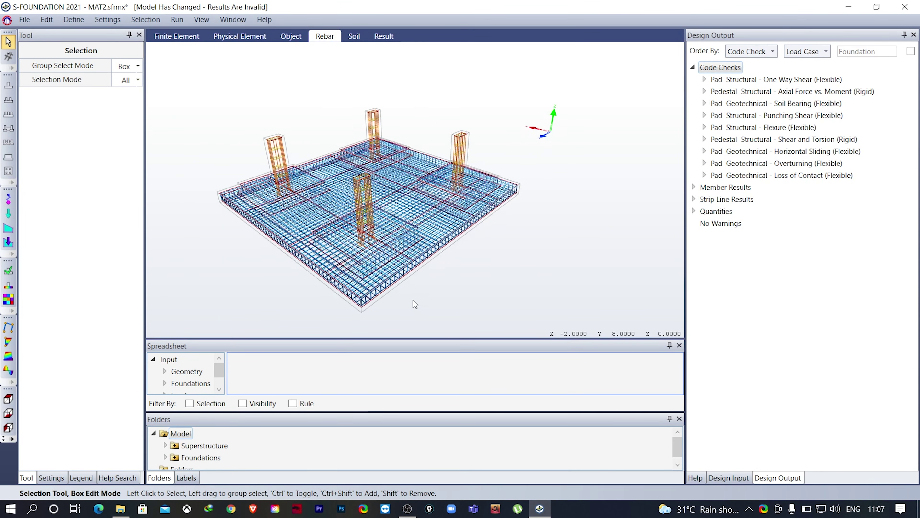
middle_drag(411, 296, 467, 323)
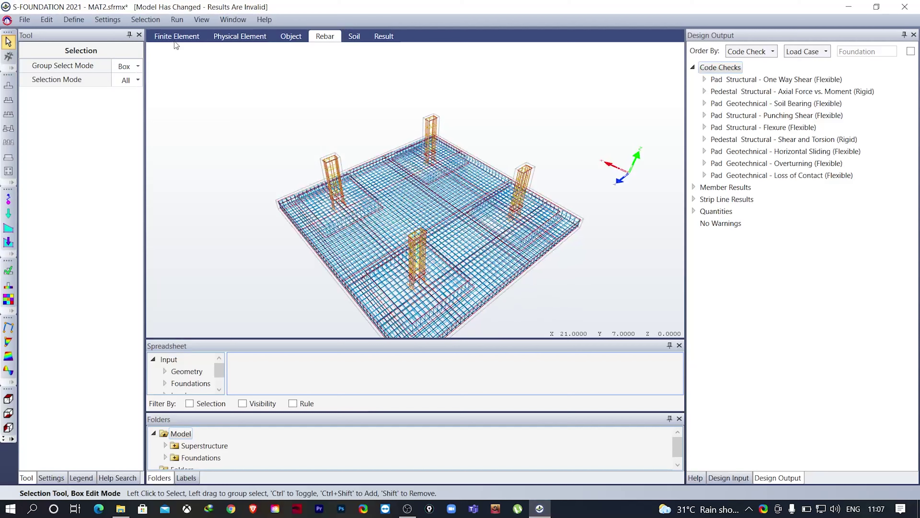
Save the model, run the analysis and code check, and expose the table of code check results.
click(177, 21)
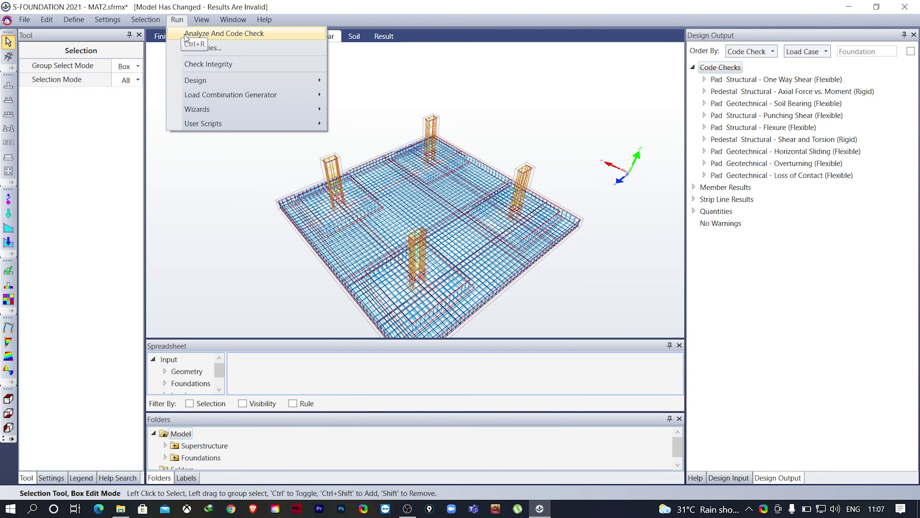
click(203, 34)
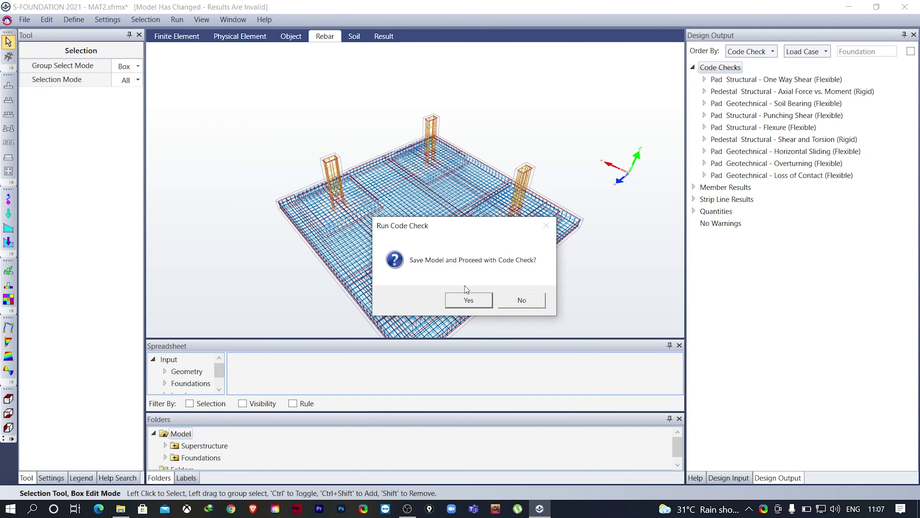
click(469, 301)
click(486, 300)
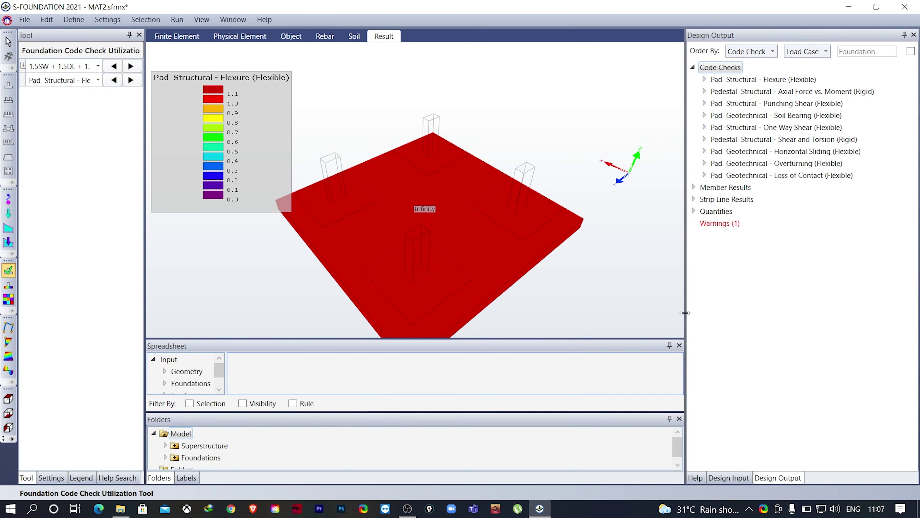
drag(682, 315, 629, 317)
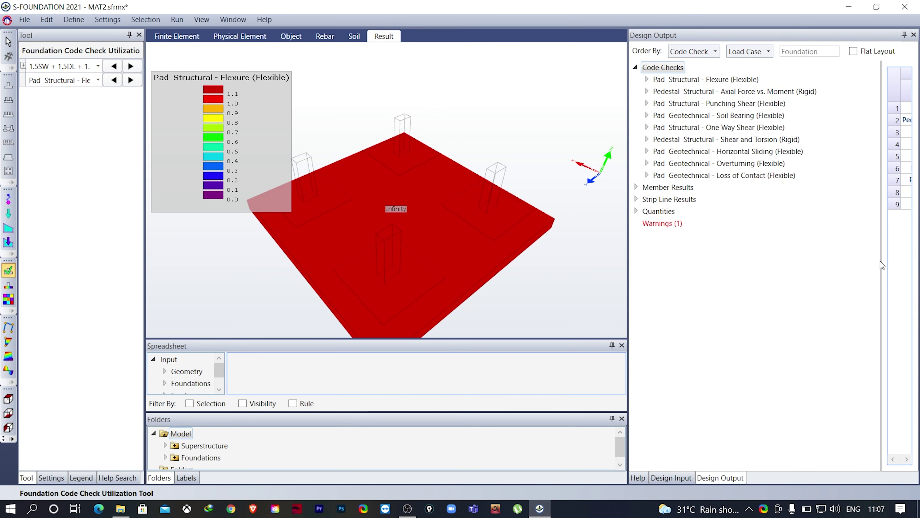
drag(881, 263, 648, 269)
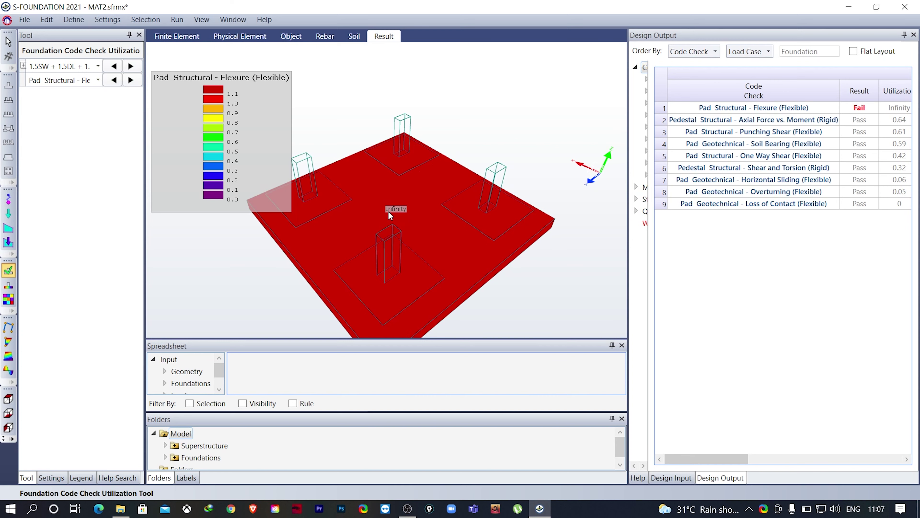
Reopen the pad definition and assign 12mm bars in the Y direction to the top uniform rebar of Steps 1 to 4.
click(74, 20)
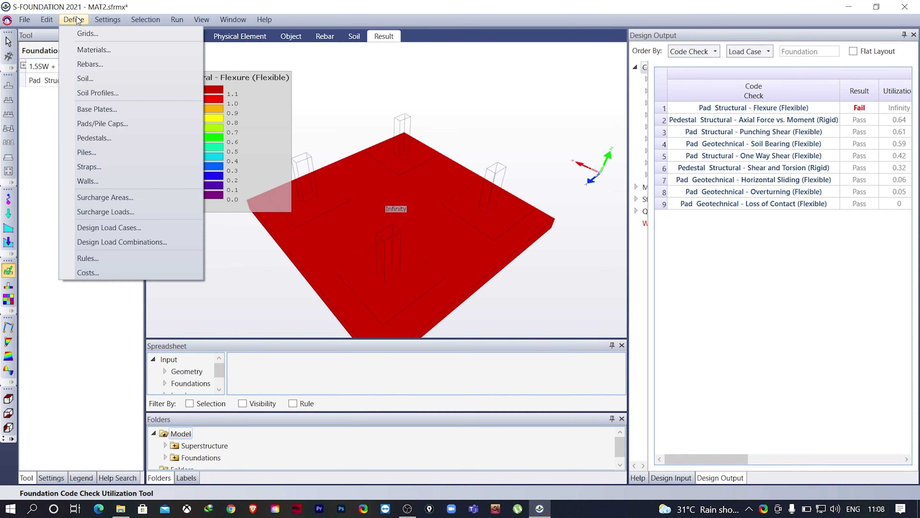
click(105, 124)
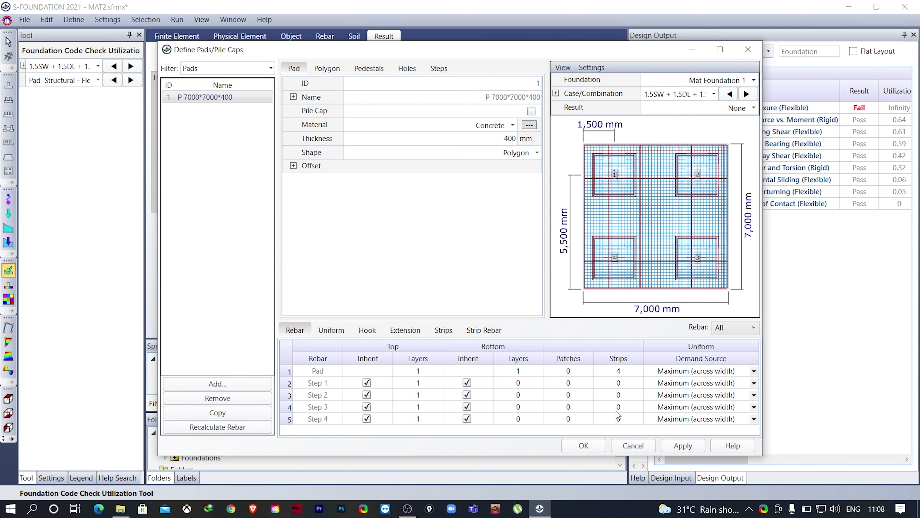
click(335, 331)
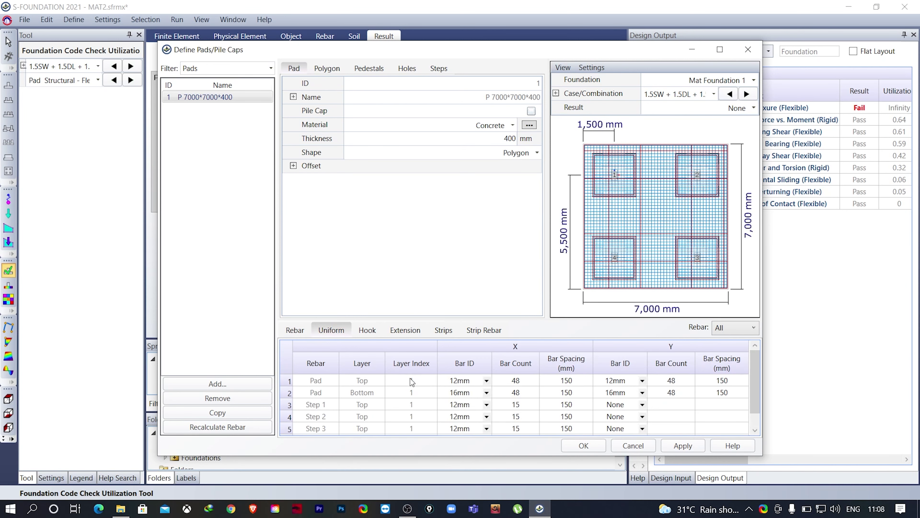
click(643, 405)
click(644, 405)
click(643, 405)
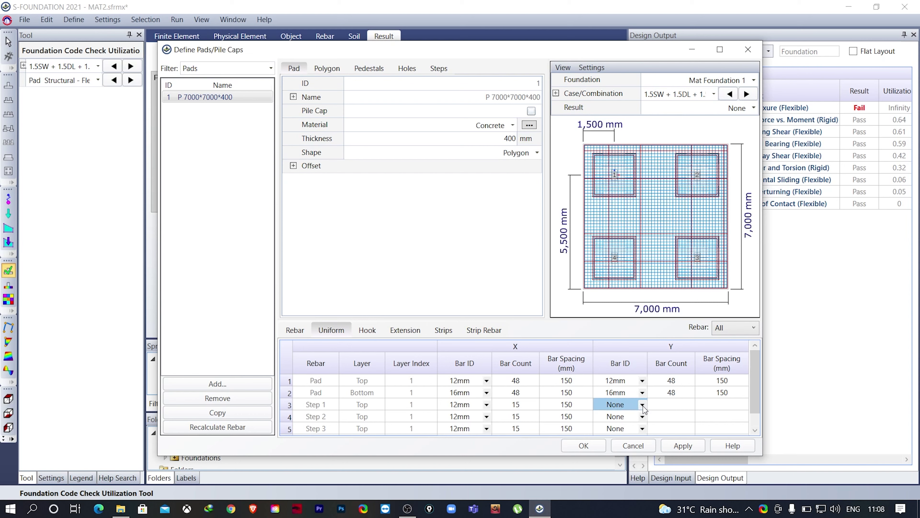
drag(643, 409, 638, 433)
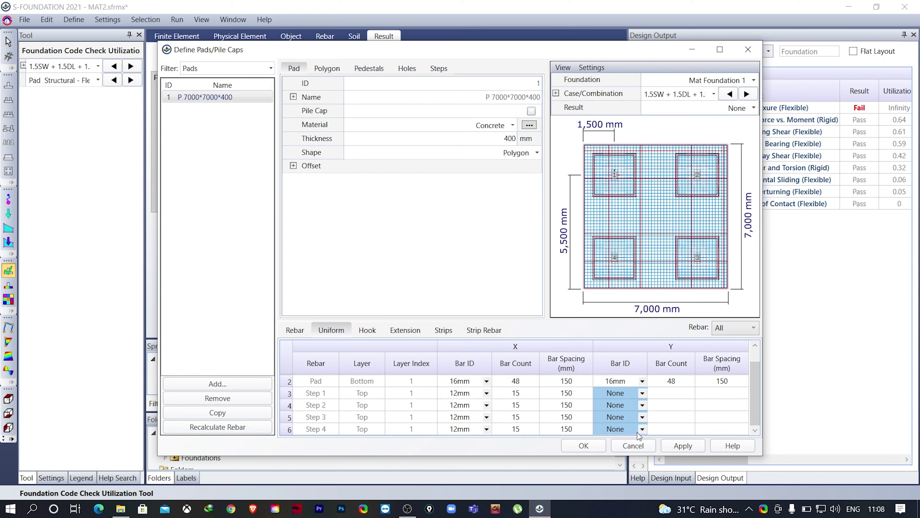
click(642, 394)
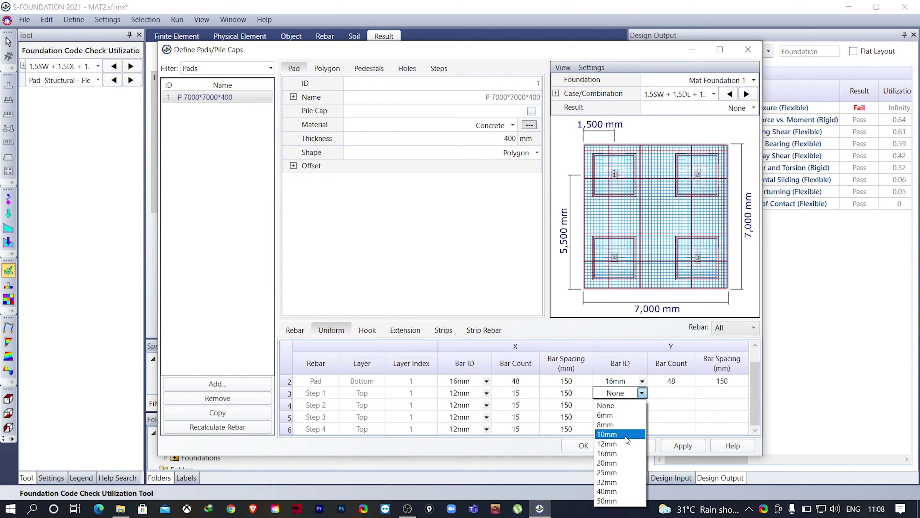
click(624, 442)
Set the Y-direction bar spacing of Steps 1, 2 and 3 to 150 mm.
drag(722, 403, 725, 471)
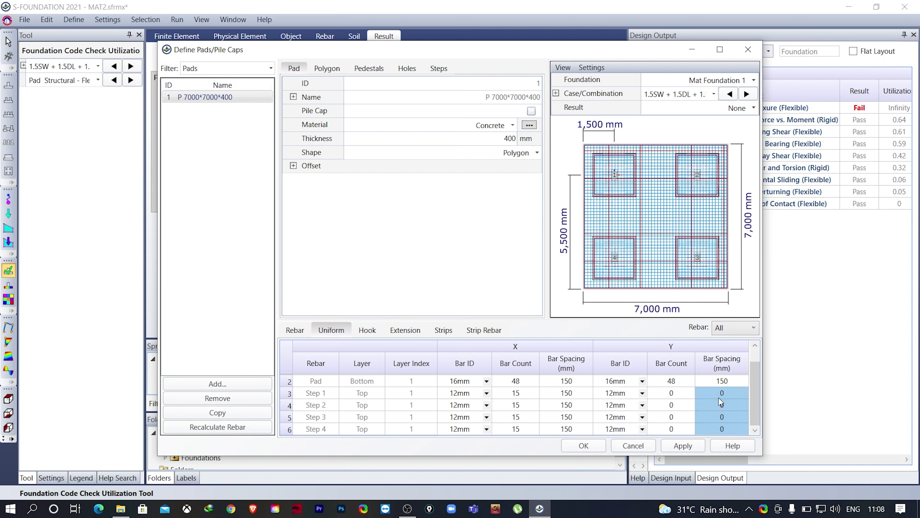
scroll(718, 396, up, 1)
drag(722, 382, 722, 490)
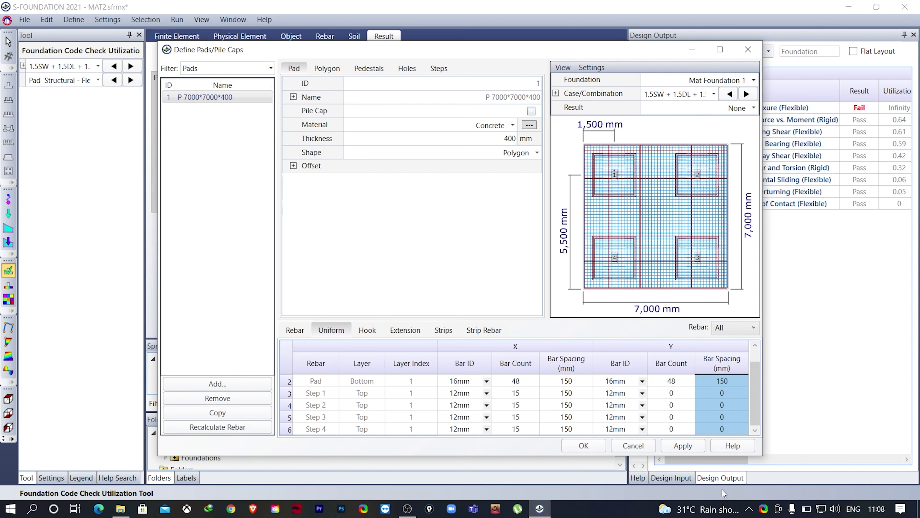
click(748, 390)
text(150)
key(Down)
text(15)
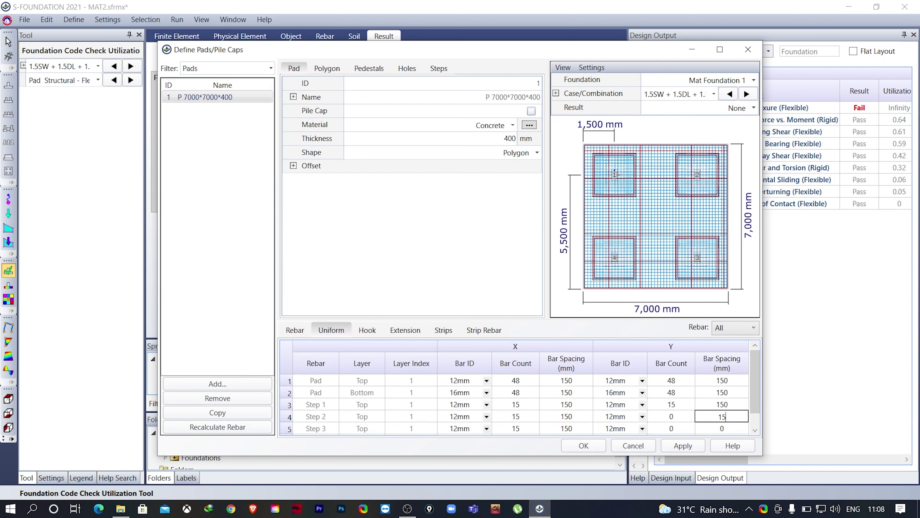
text(0)
key(Down)
text(1500)
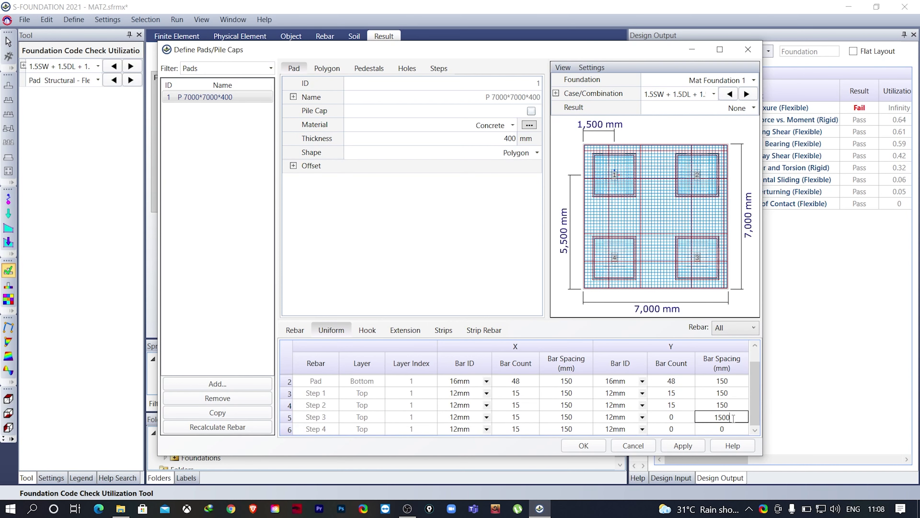
key(BackSpace)
Set the Y-direction bar spacing of Step 4 to 150 mm.
click(725, 430)
drag(755, 401, 754, 413)
click(731, 428)
text(150)
click(756, 403)
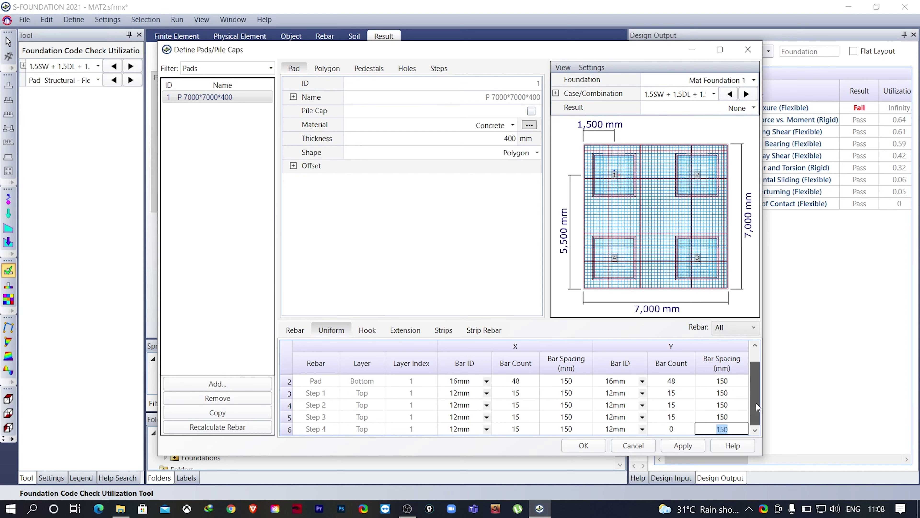
key(Up)
drag(757, 380, 759, 391)
drag(754, 424, 753, 424)
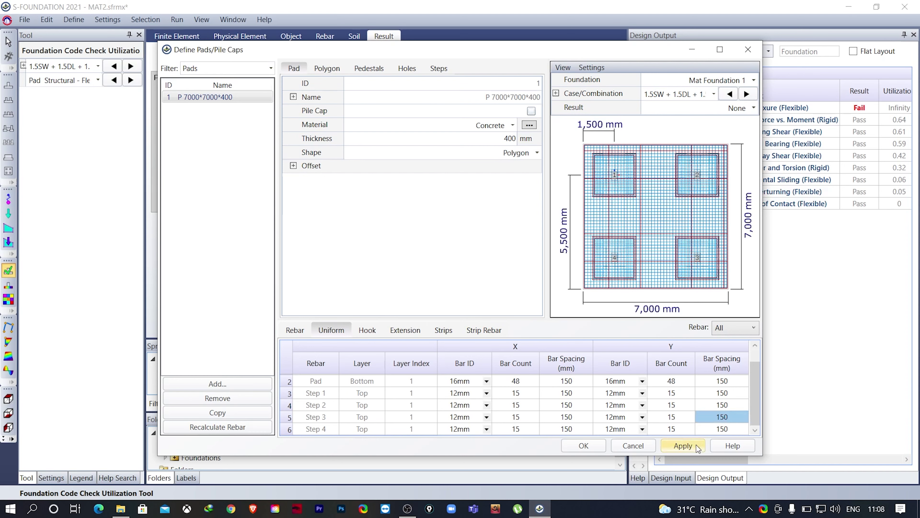
Apply and close the pad definition, then rerun the analysis and code check on the mat foundation.
click(687, 445)
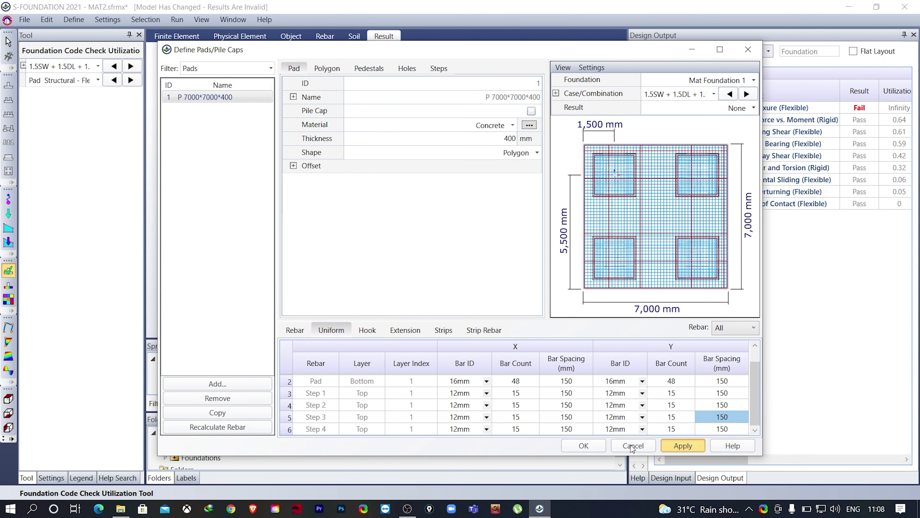
click(585, 445)
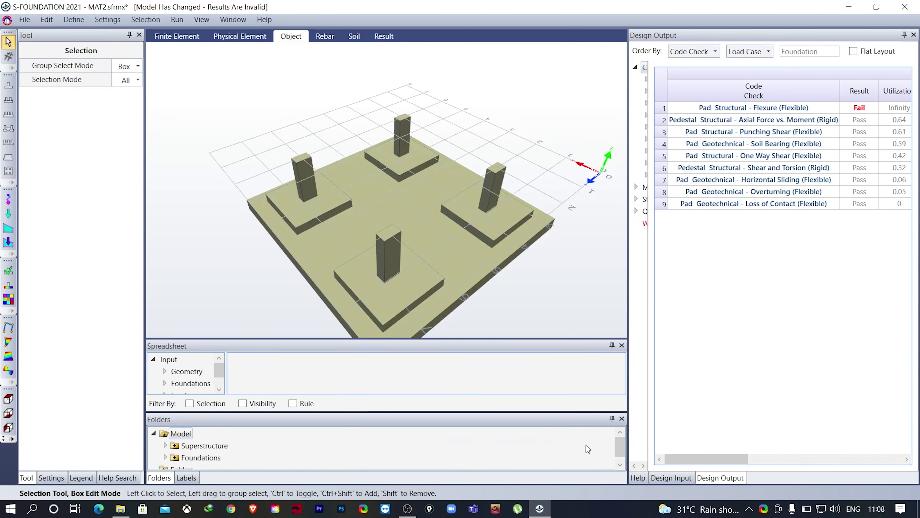
click(177, 19)
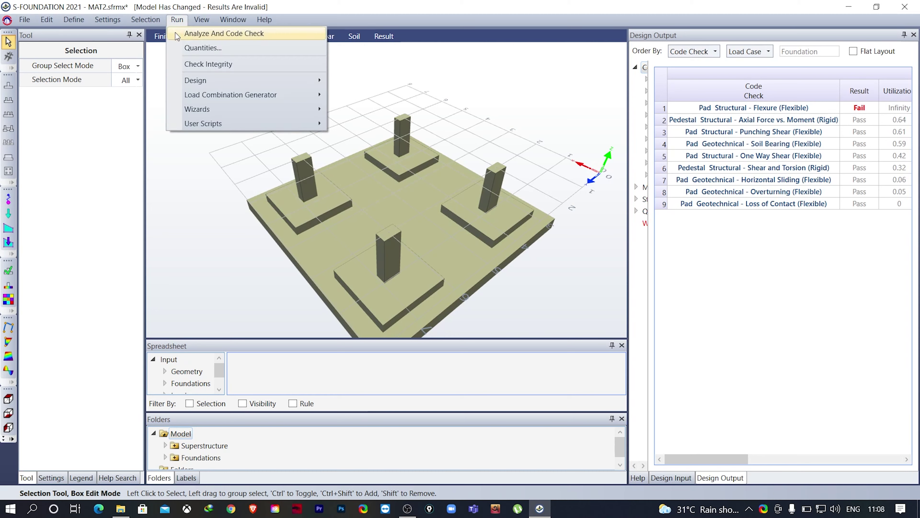
click(181, 35)
click(471, 300)
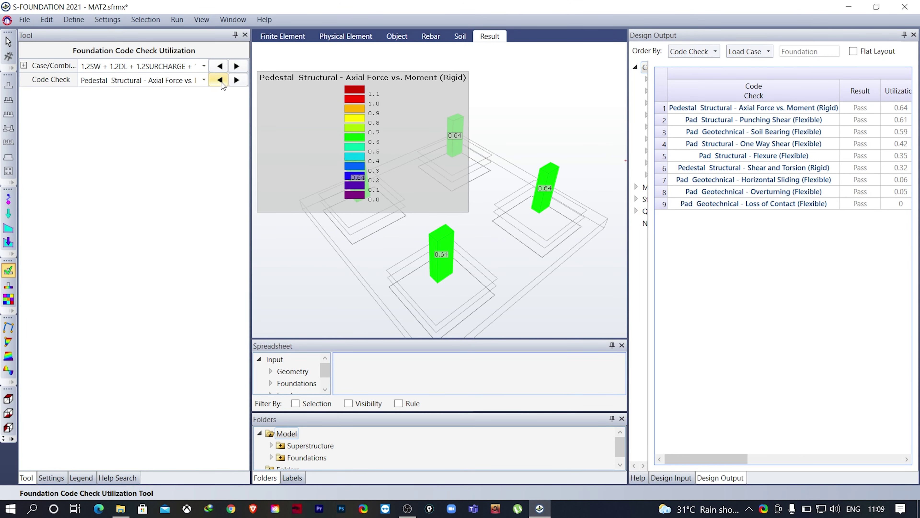
Browse the foundation utilization plots of the different pad and pedestal code checks.
click(236, 80)
click(238, 79)
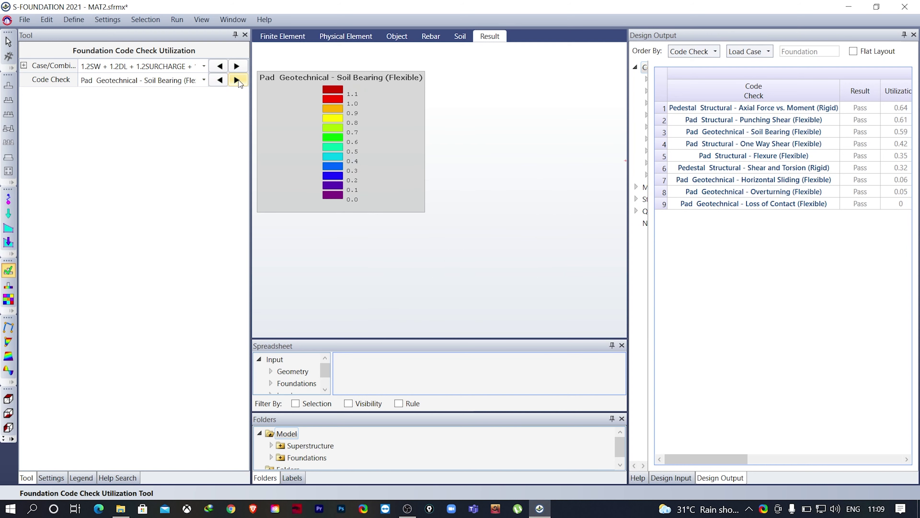
click(238, 79)
click(219, 81)
click(220, 80)
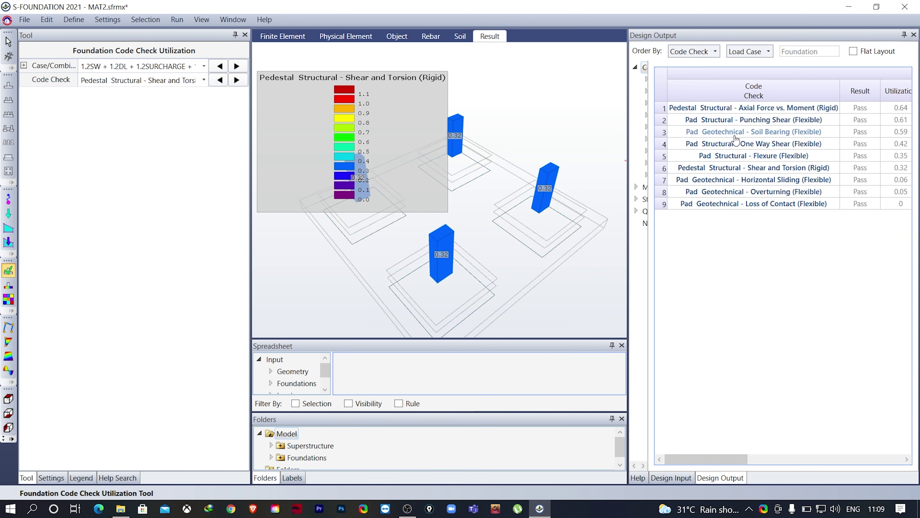
Open the load case results of the pedestal Axial Force vs. Moment (Rigid) check and widen the code check tree.
click(712, 110)
double_click(713, 111)
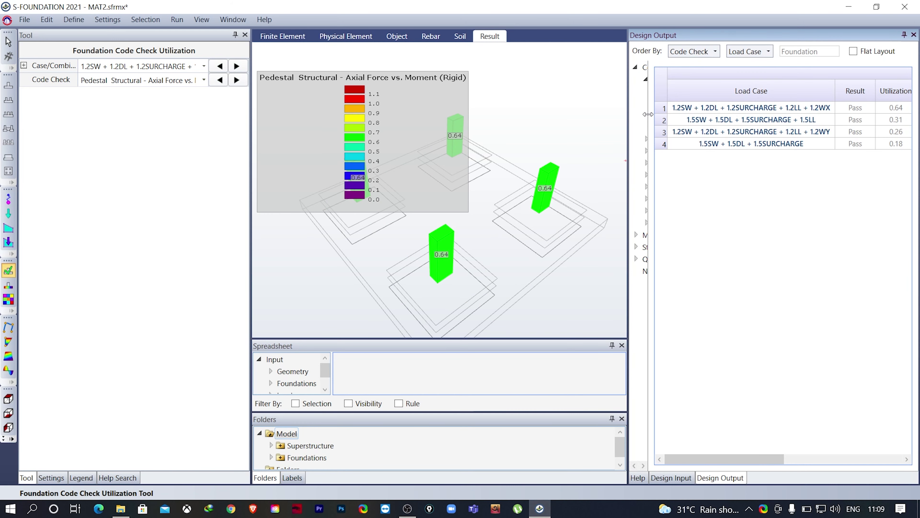
drag(648, 114, 823, 139)
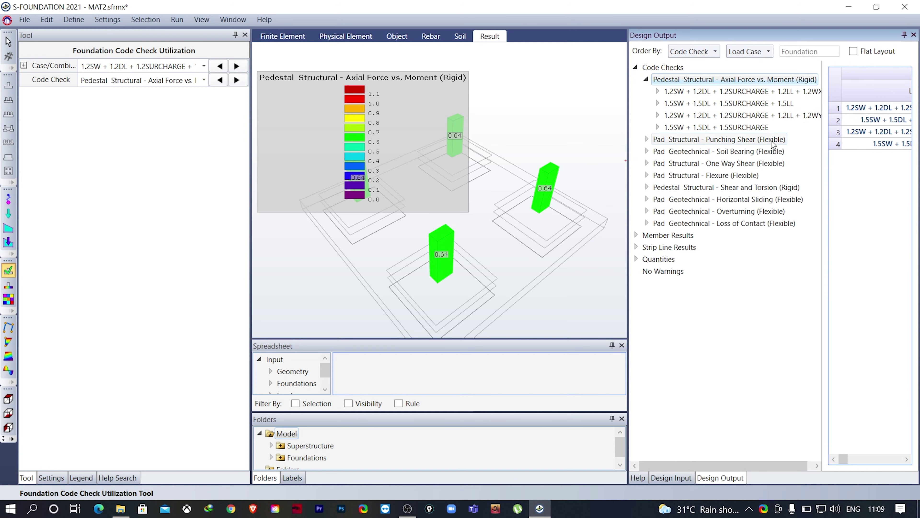
Expand Pad Structural - Punching Shear (Flexible) and view its utilization for each of the four load combinations.
click(647, 139)
click(688, 151)
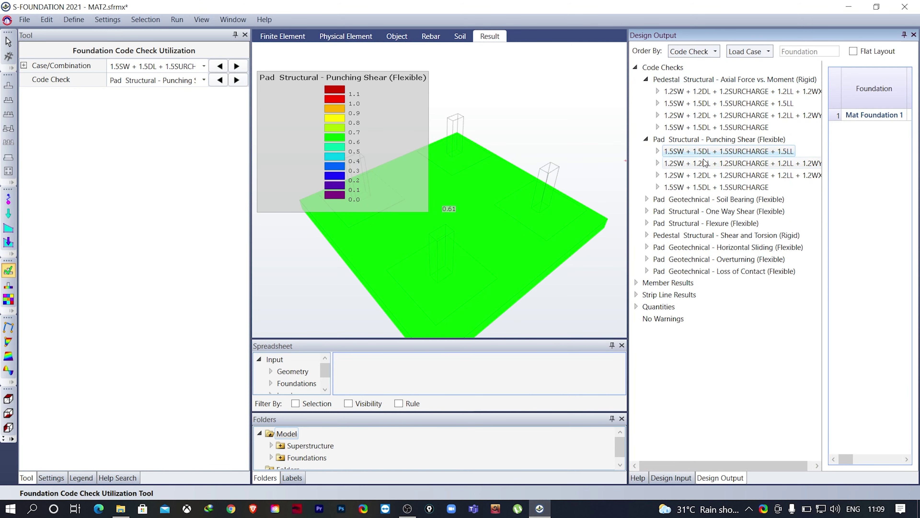
click(715, 164)
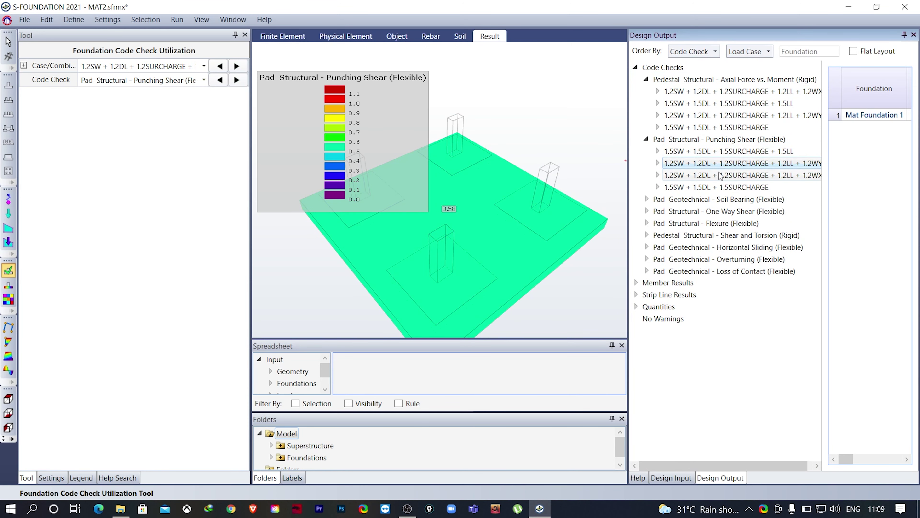
click(720, 175)
click(719, 187)
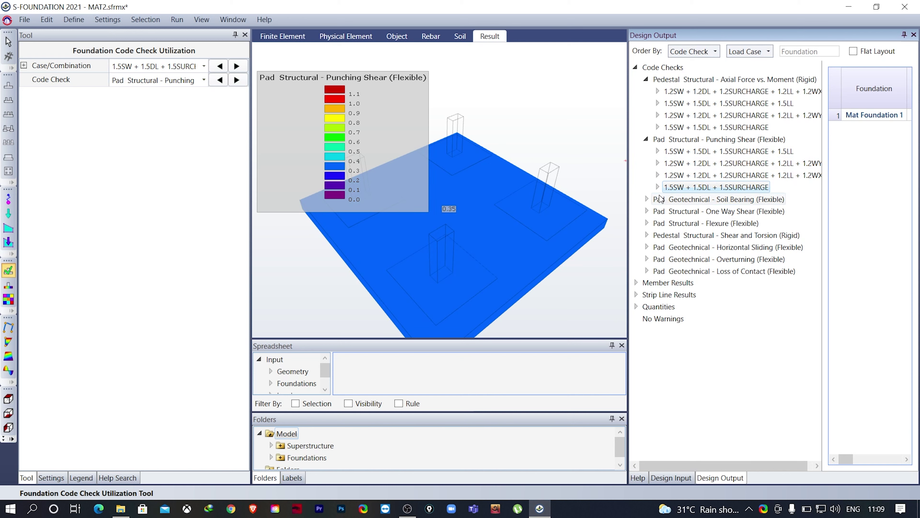
Expand Pad Structural - One Way Shear (Flexible) and view the utilization under each load combination.
click(647, 212)
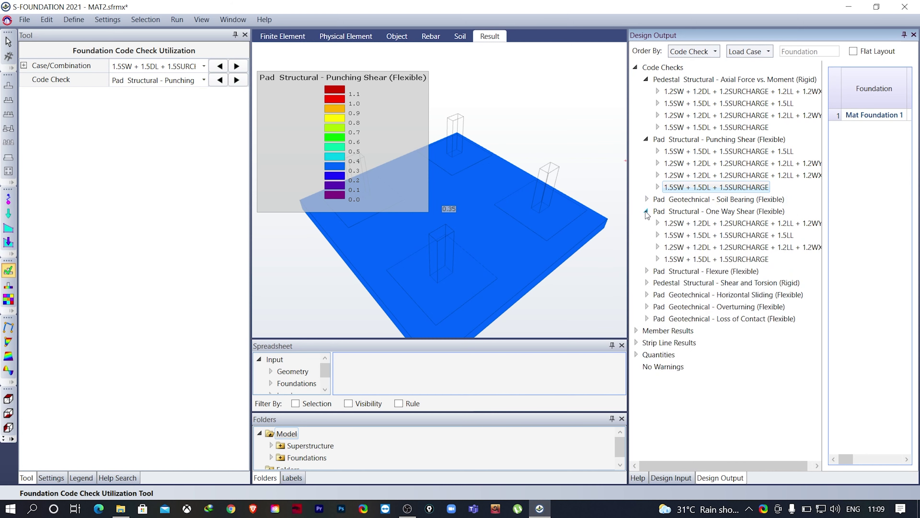
click(696, 227)
click(697, 236)
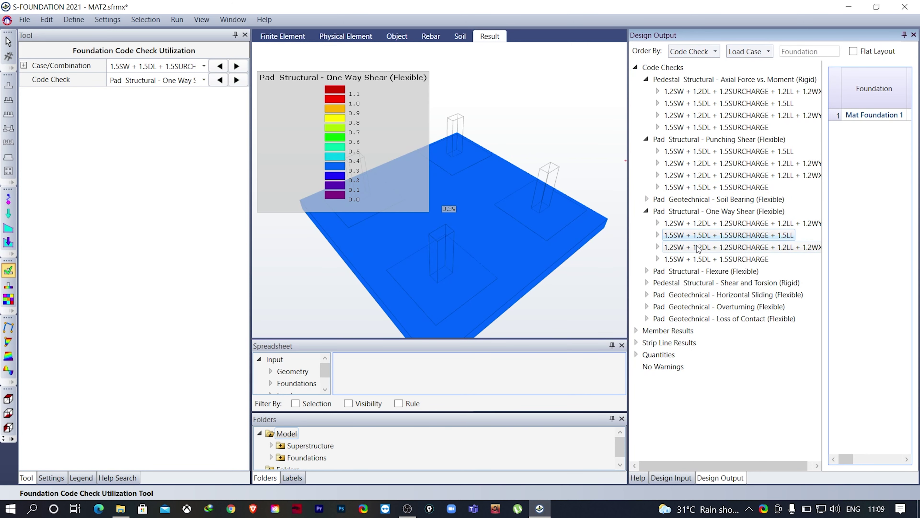
click(699, 247)
click(702, 260)
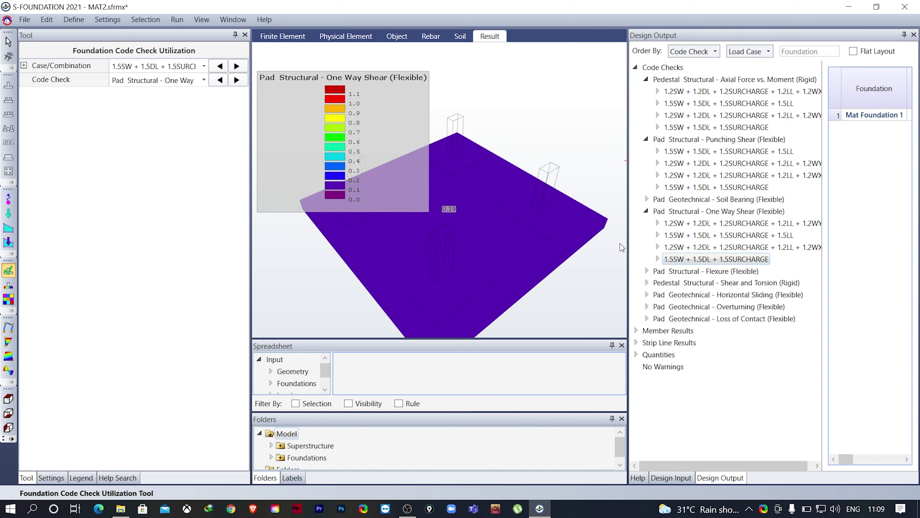
Expand Pad Geotechnical - Soil Bearing (Flexible) and view its utilization for every service load combination.
click(647, 199)
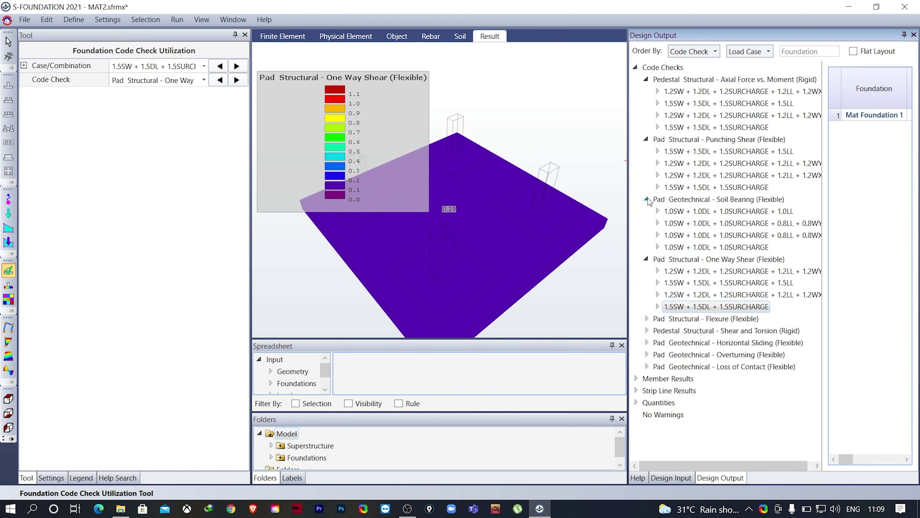
click(722, 212)
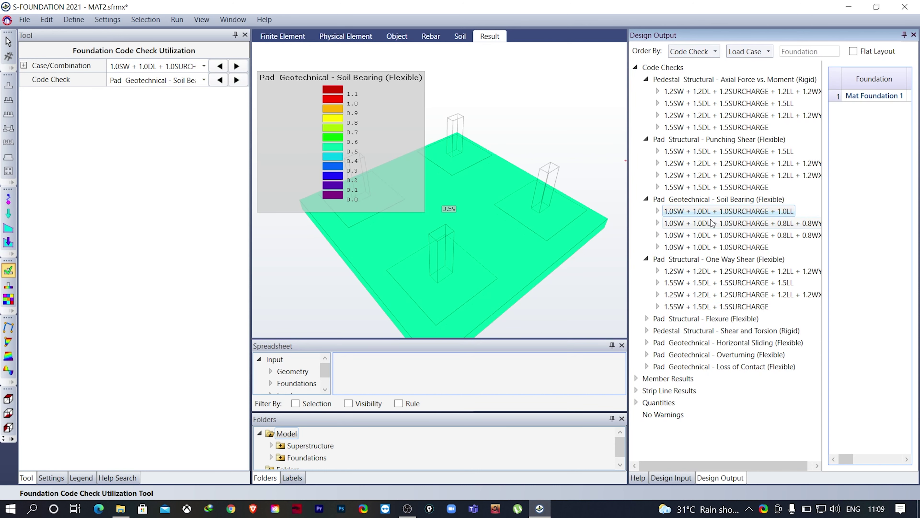
click(714, 223)
click(711, 235)
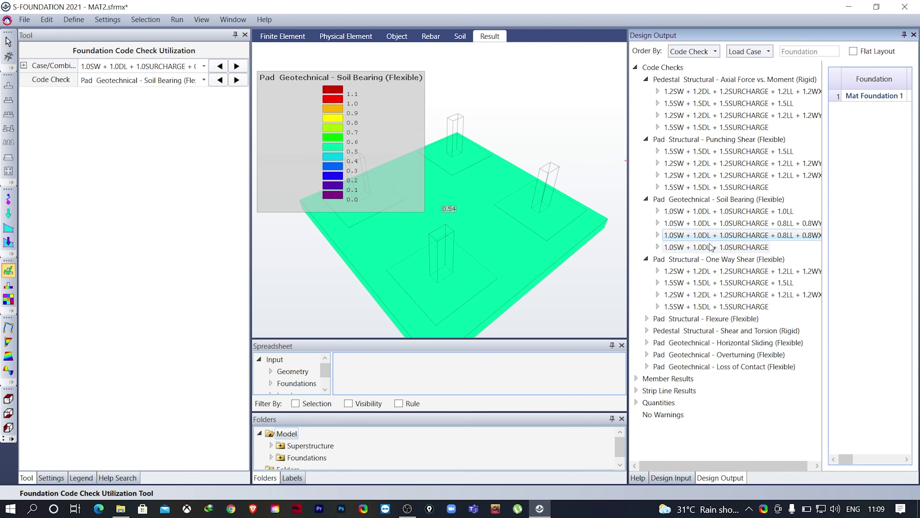
click(713, 247)
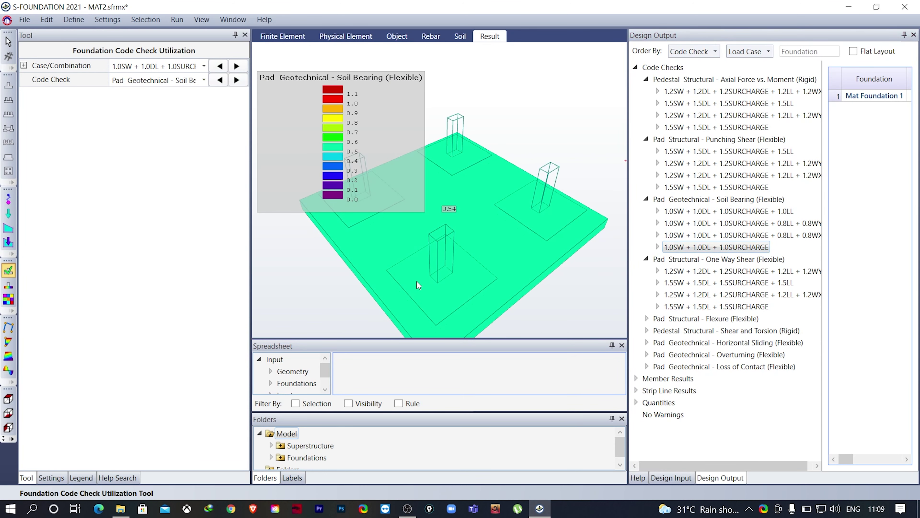
Display the flexible Soil Bearing Pressure contours and go through the load combinations up to a 1.5SW + 1.5DL combination.
click(9, 286)
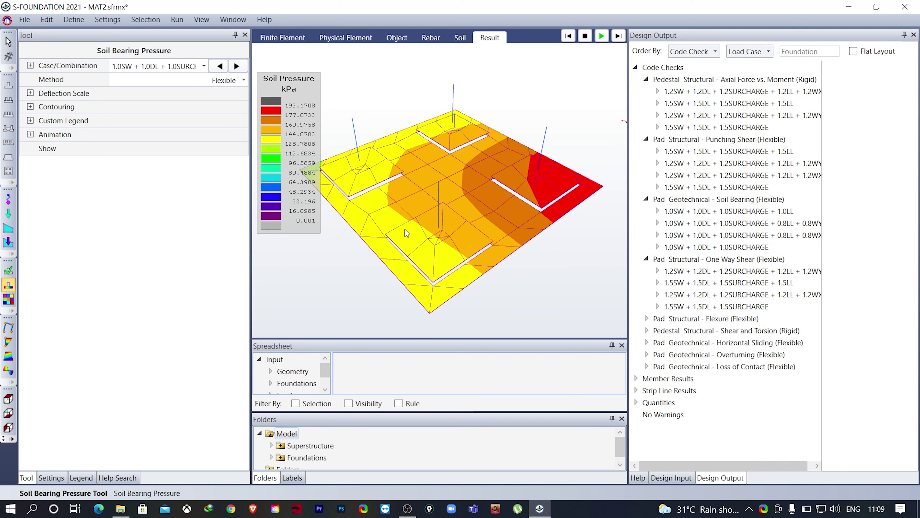
click(237, 66)
click(237, 66)
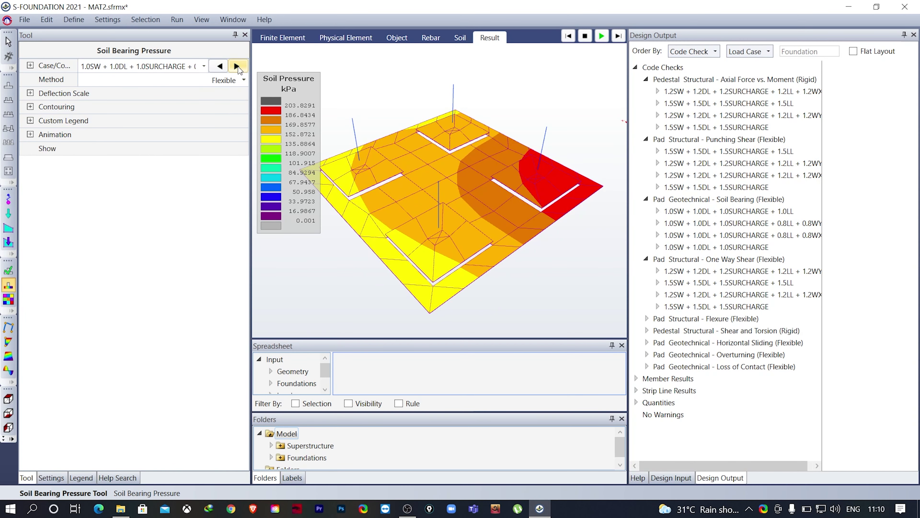
click(237, 66)
click(237, 66)
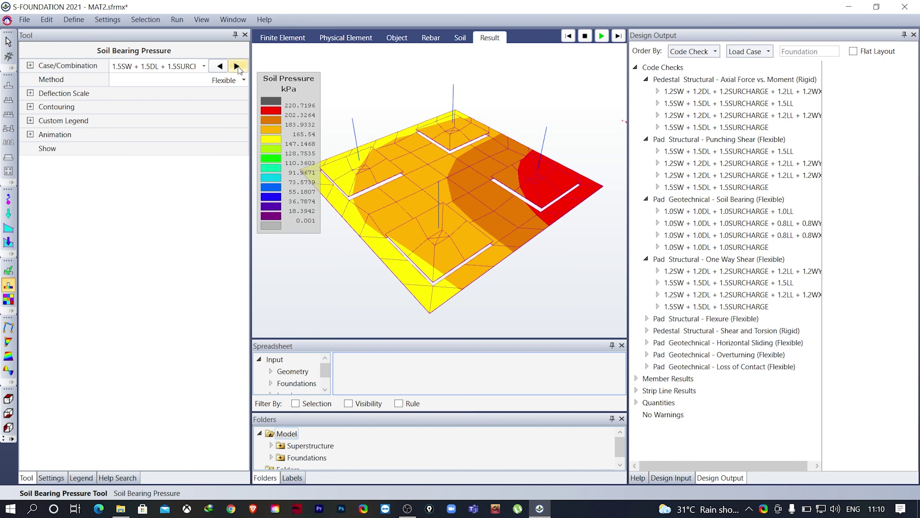
click(237, 66)
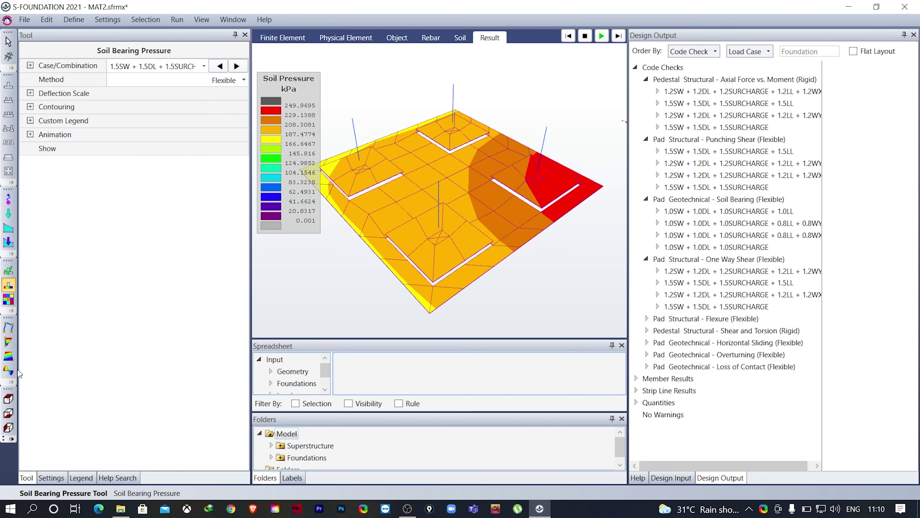
Display the Flexure Top Y rebar utilization and compare it across load combinations, finishing on a 1.2SW + 1.2DL + 1.2SURCHARGE combination.
click(8, 300)
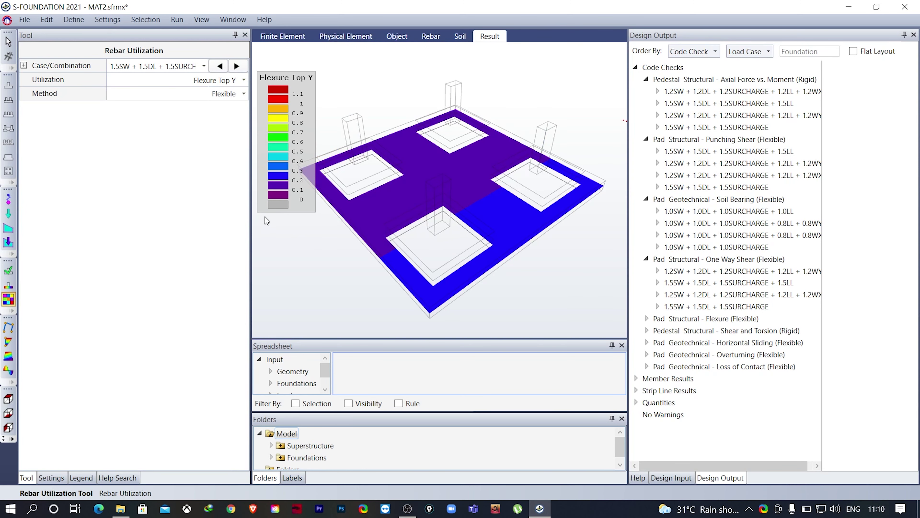
click(237, 66)
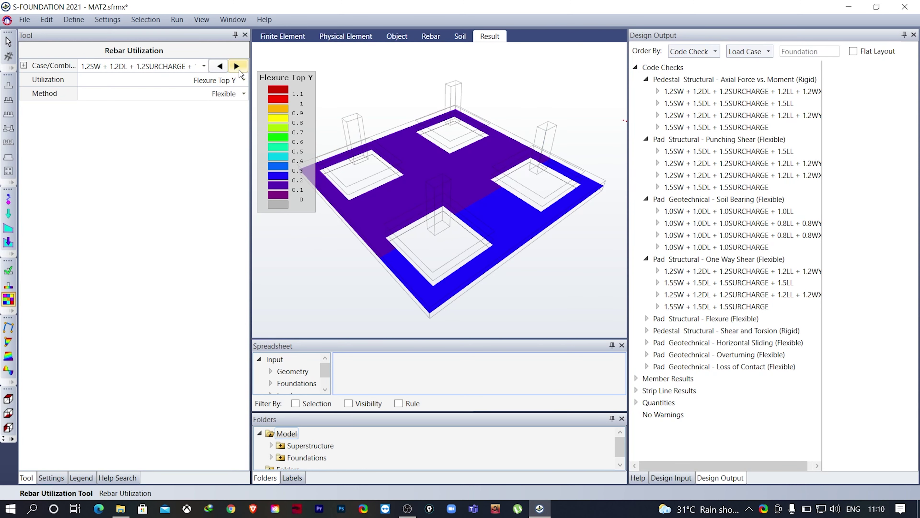
click(237, 66)
click(237, 66)
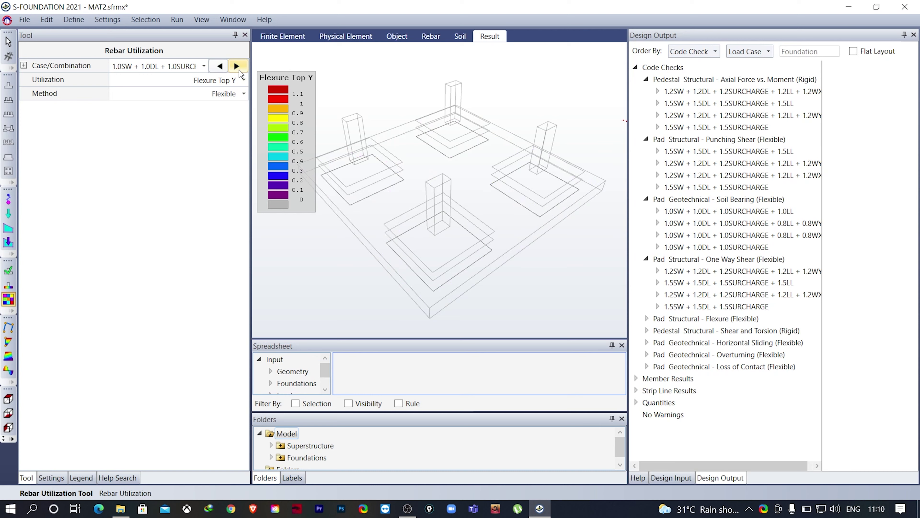
click(219, 66)
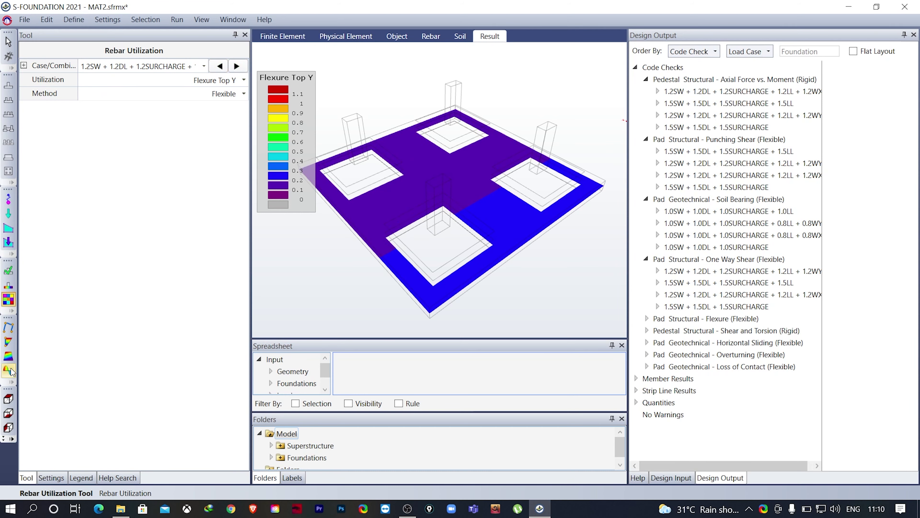
Display the My Bot Wood Armer panel contours and examine the mat under load combinations 7 and 8.
click(10, 357)
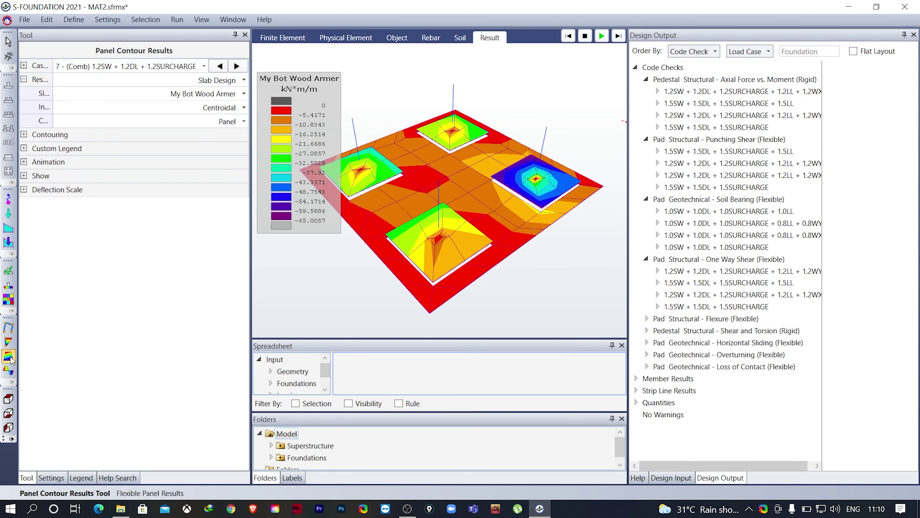
middle_drag(460, 199, 473, 238)
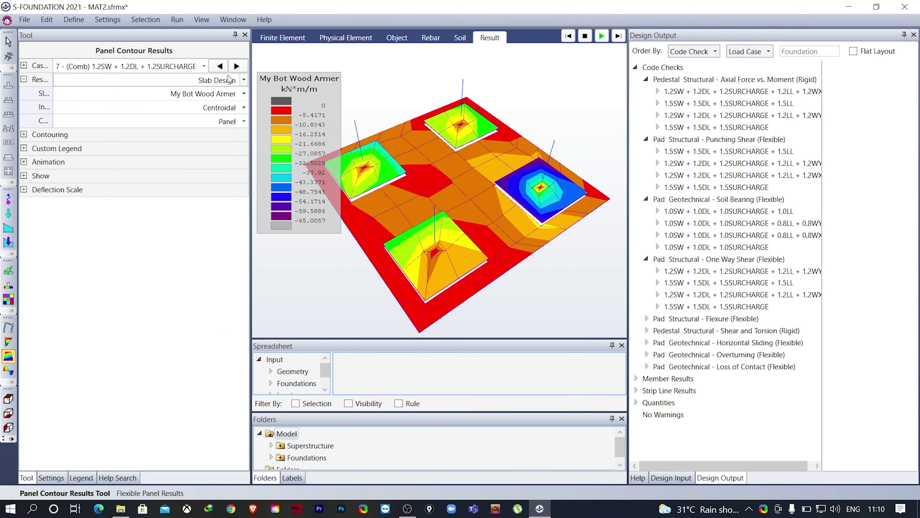
click(237, 66)
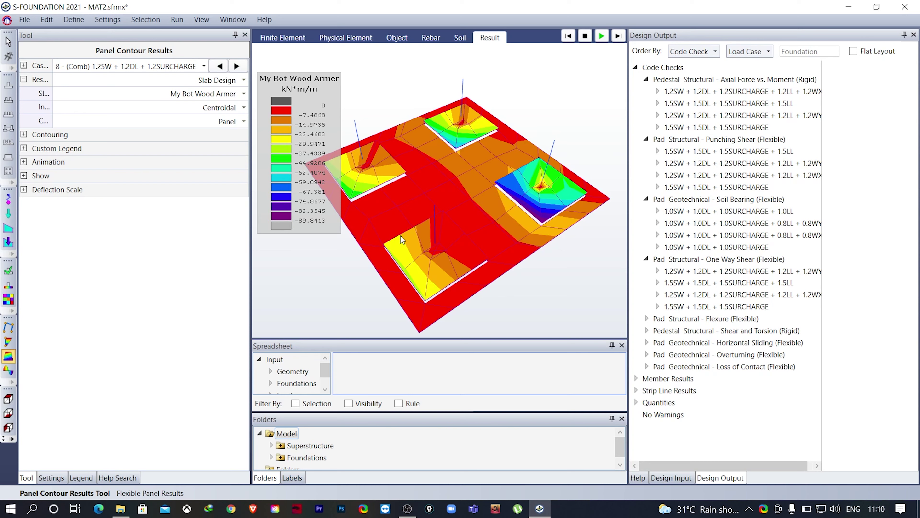
middle_drag(521, 256, 510, 254)
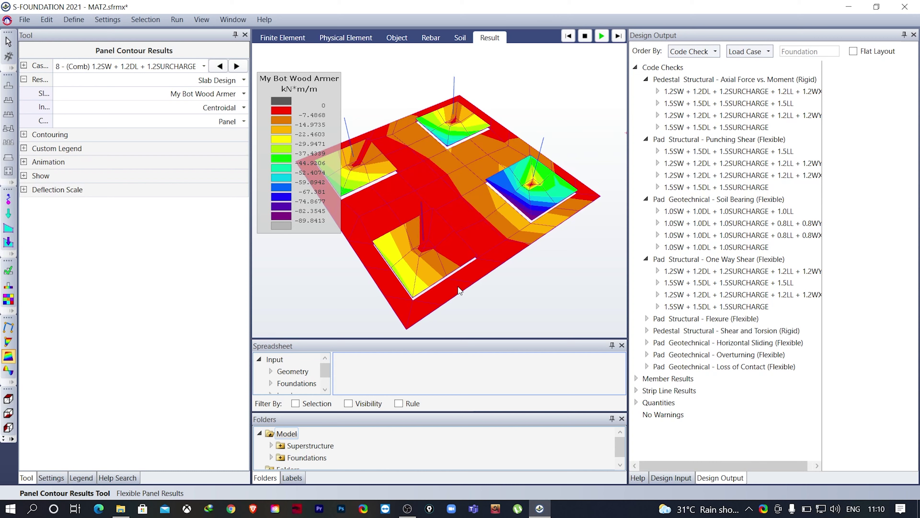
mouse_move(502, 290)
middle_down()
mouse_move(510, 276)
mouse_move(507, 285)
middle_up()
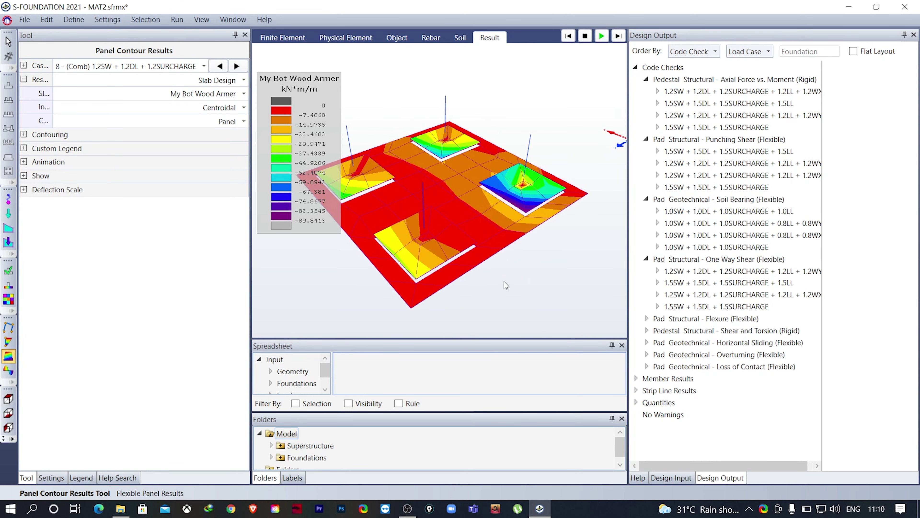